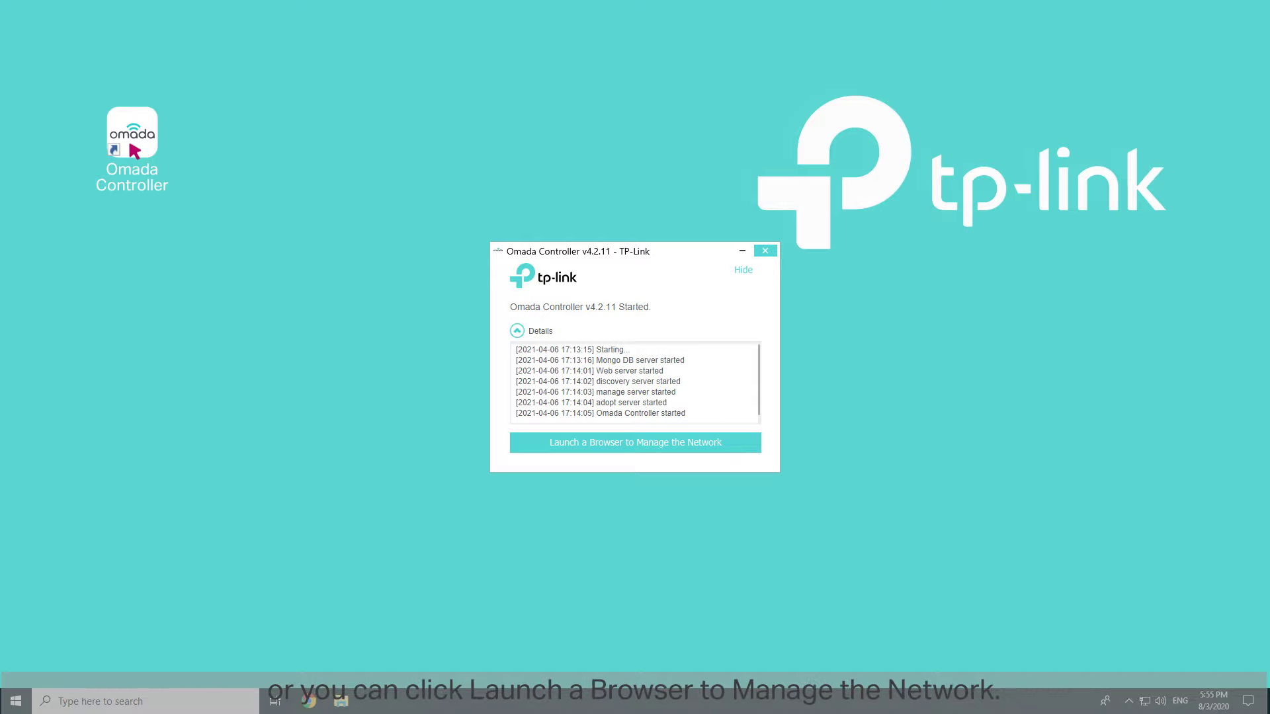
# - Launch the browser-based network management from Omada Controller
pyautogui.click(631, 444)
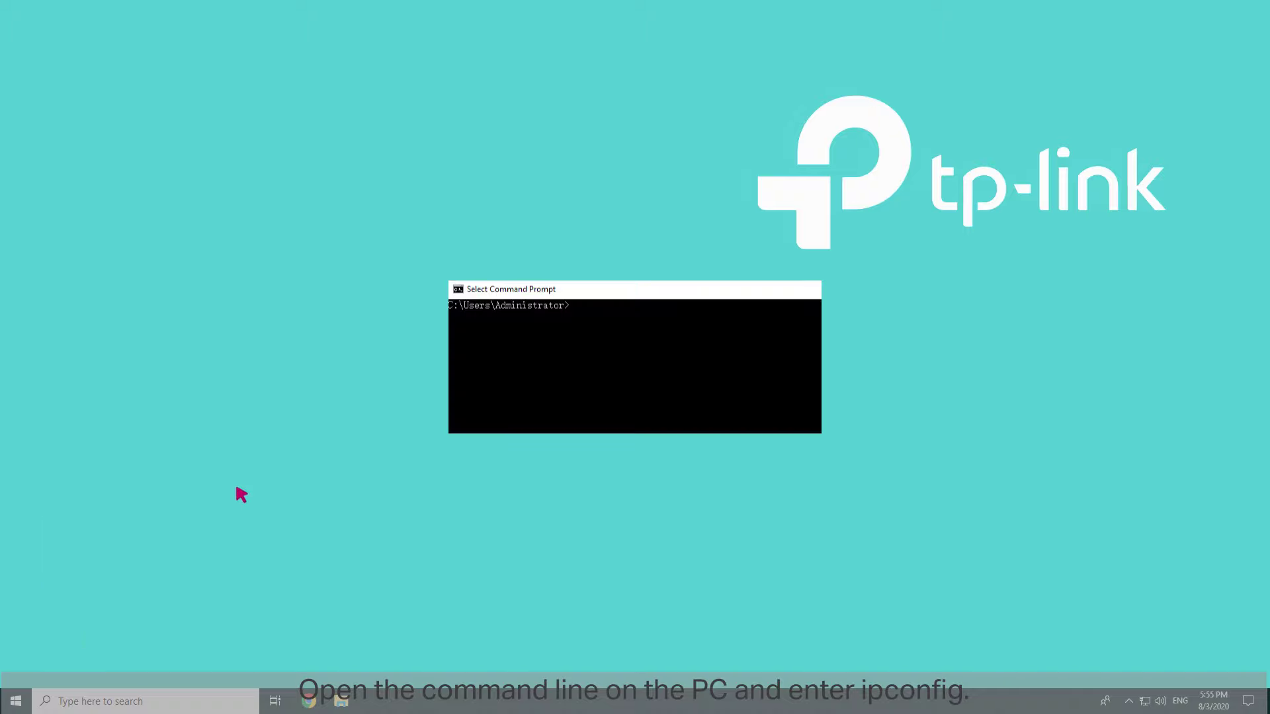
# - Run ipconfig in Command Prompt to find the 192.168.0.1 default gateway
pyautogui.click(573, 305)
pyautogui.press('Return')
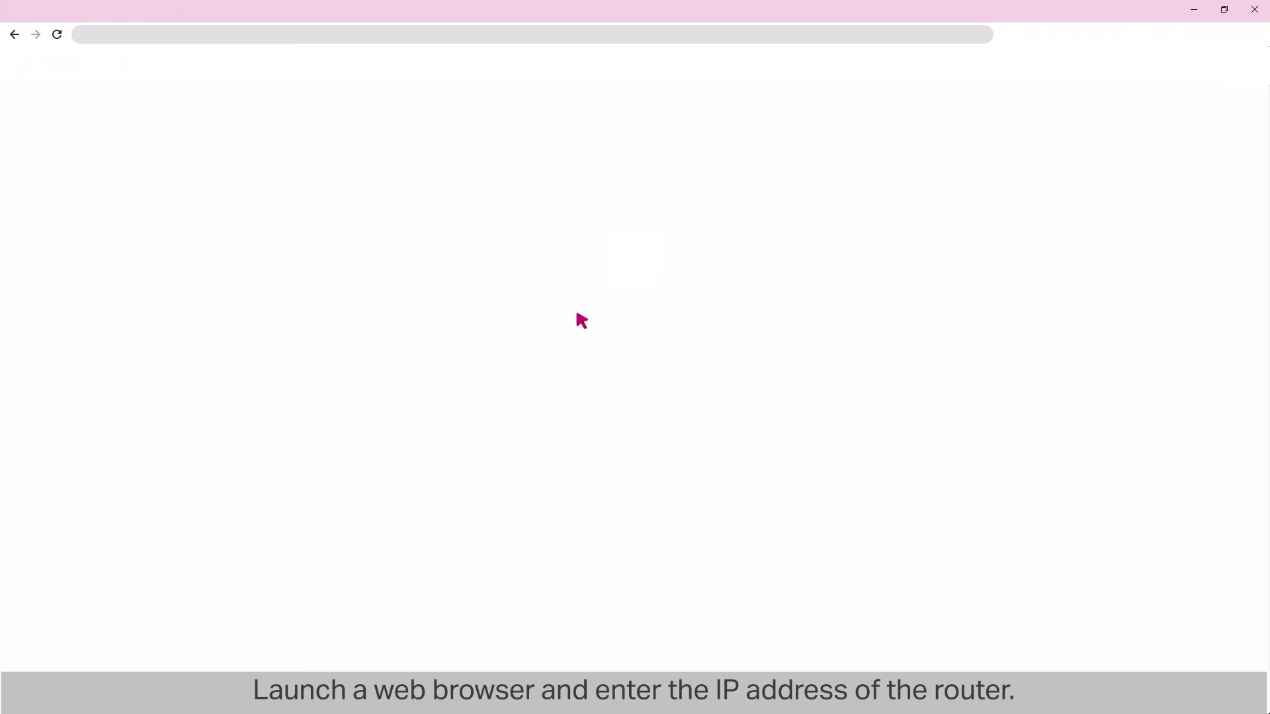
# - Log in to the ER605 at 192.168.0.1 as admin and view the LAN DHCP Client List
pyautogui.write('192.168.0.1')
pyautogui.press('Return')
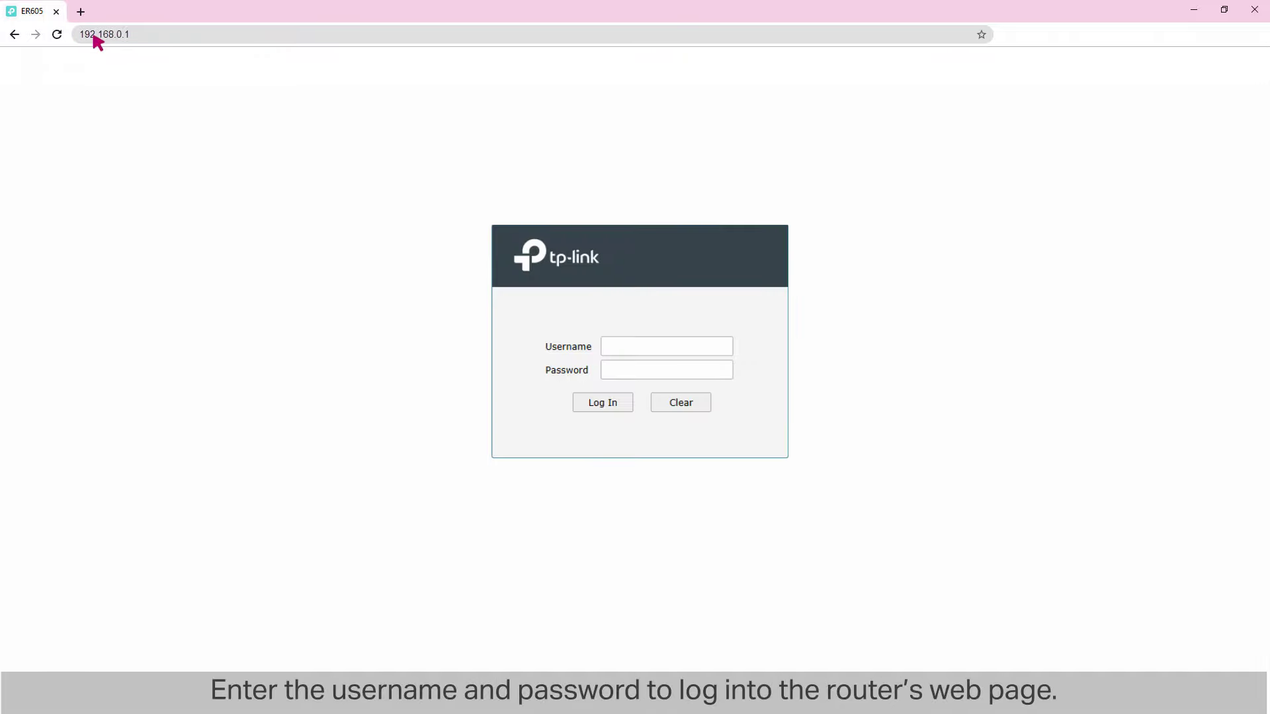
pyautogui.click(663, 349)
pyautogui.write('admin')
pyautogui.press('Tab')
pyautogui.write('admin')
pyautogui.click(602, 403)
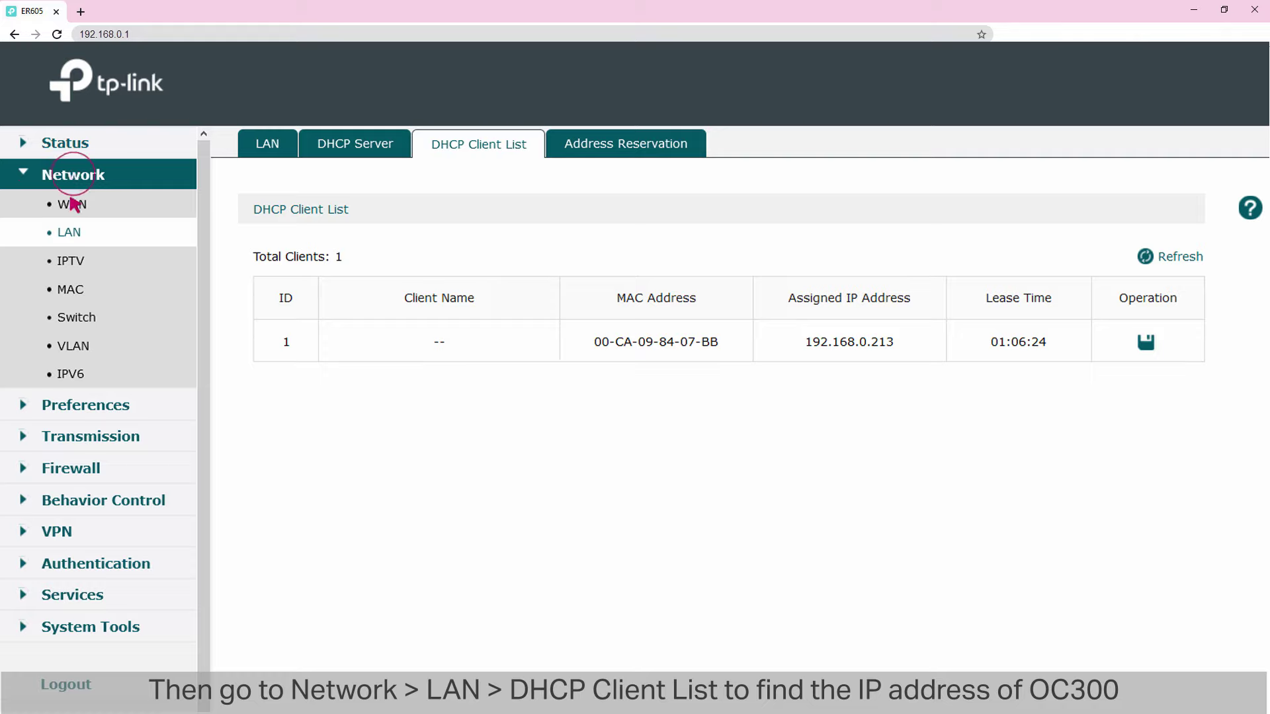
pyautogui.click(70, 236)
pyautogui.click(468, 143)
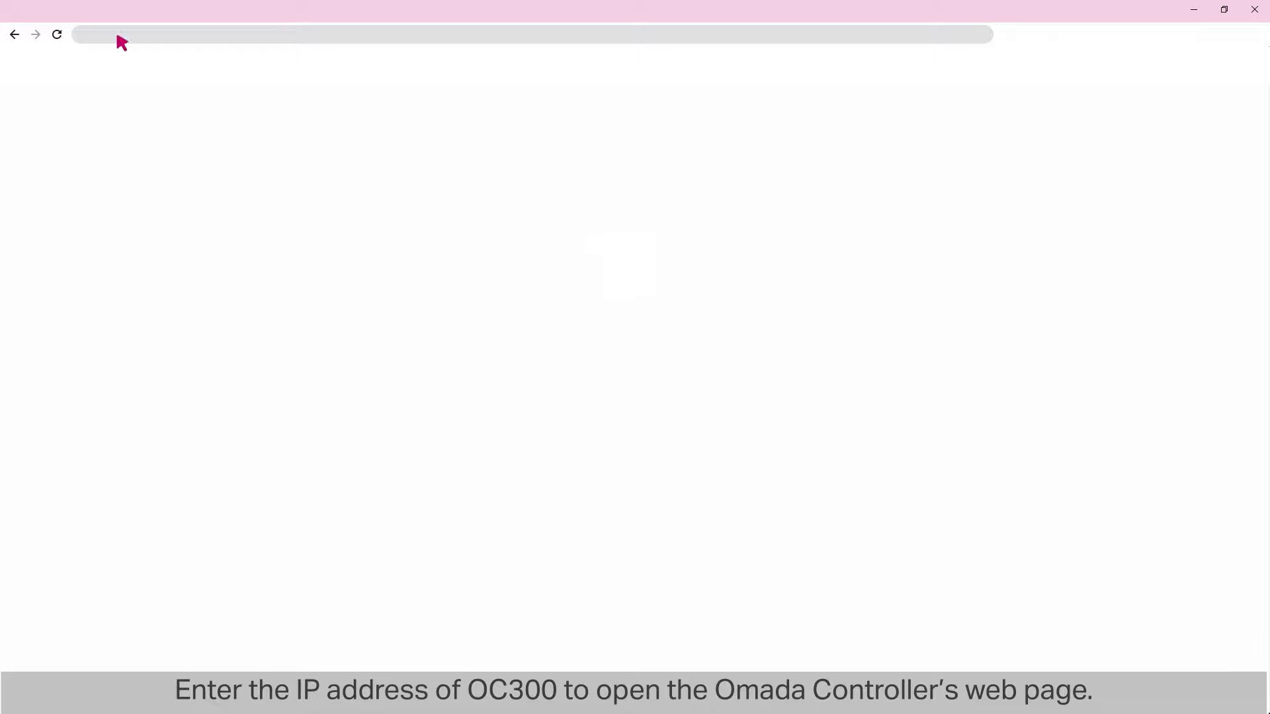
# - At 192.168.0.213, name the controller 'TP-Link Controller' with United States, Pacific Time
pyautogui.click(119, 38)
pyautogui.write('192.168.0.213')
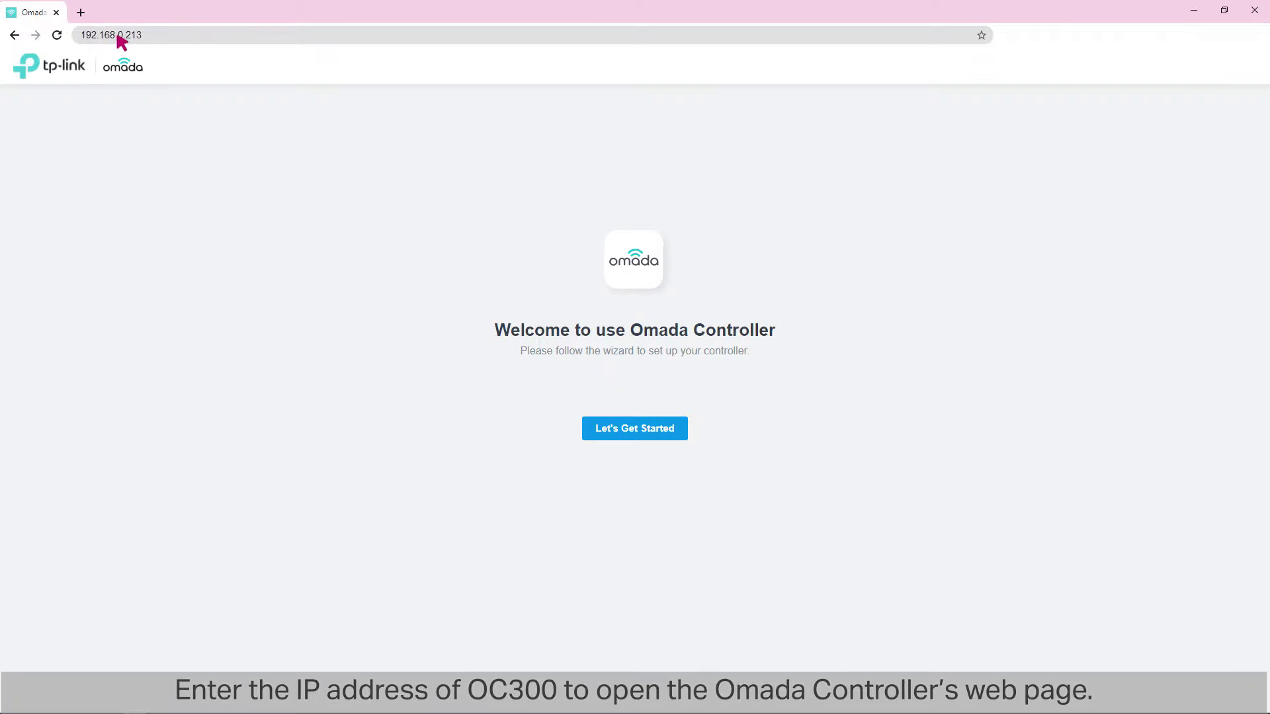
pyautogui.click(622, 430)
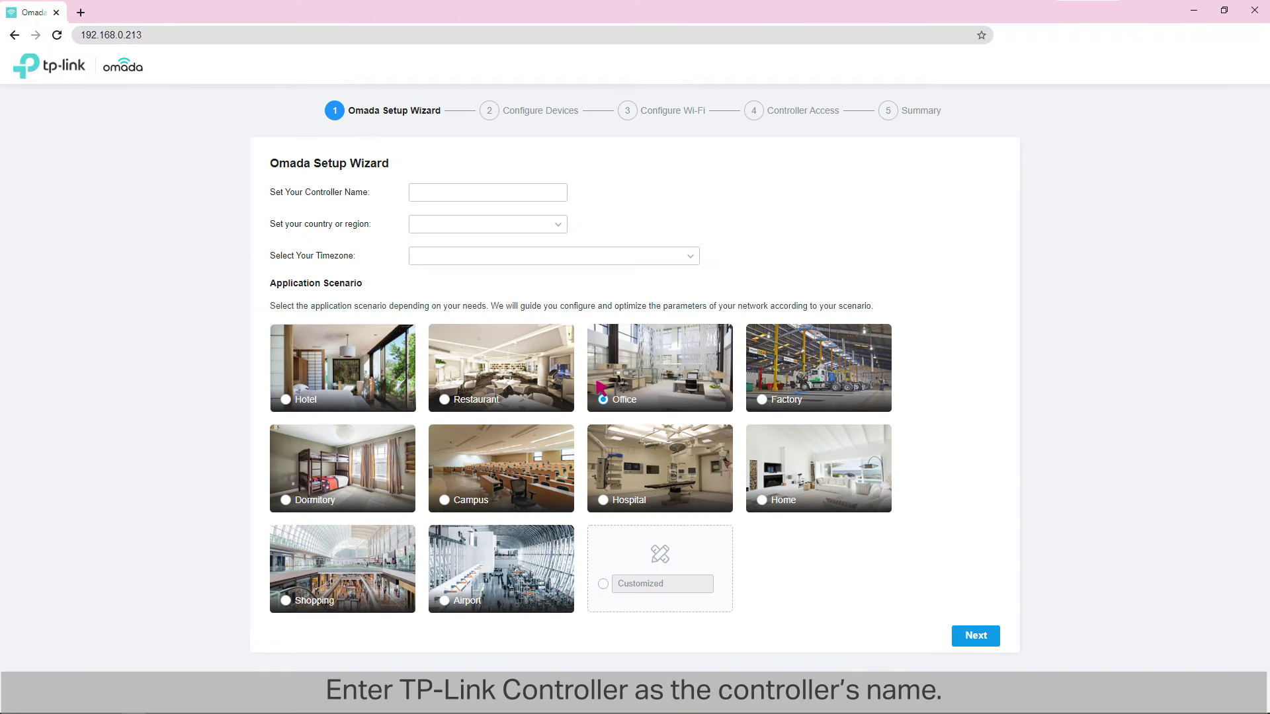
pyautogui.click(495, 193)
pyautogui.write('TP-Link Controller')
pyautogui.click(482, 225)
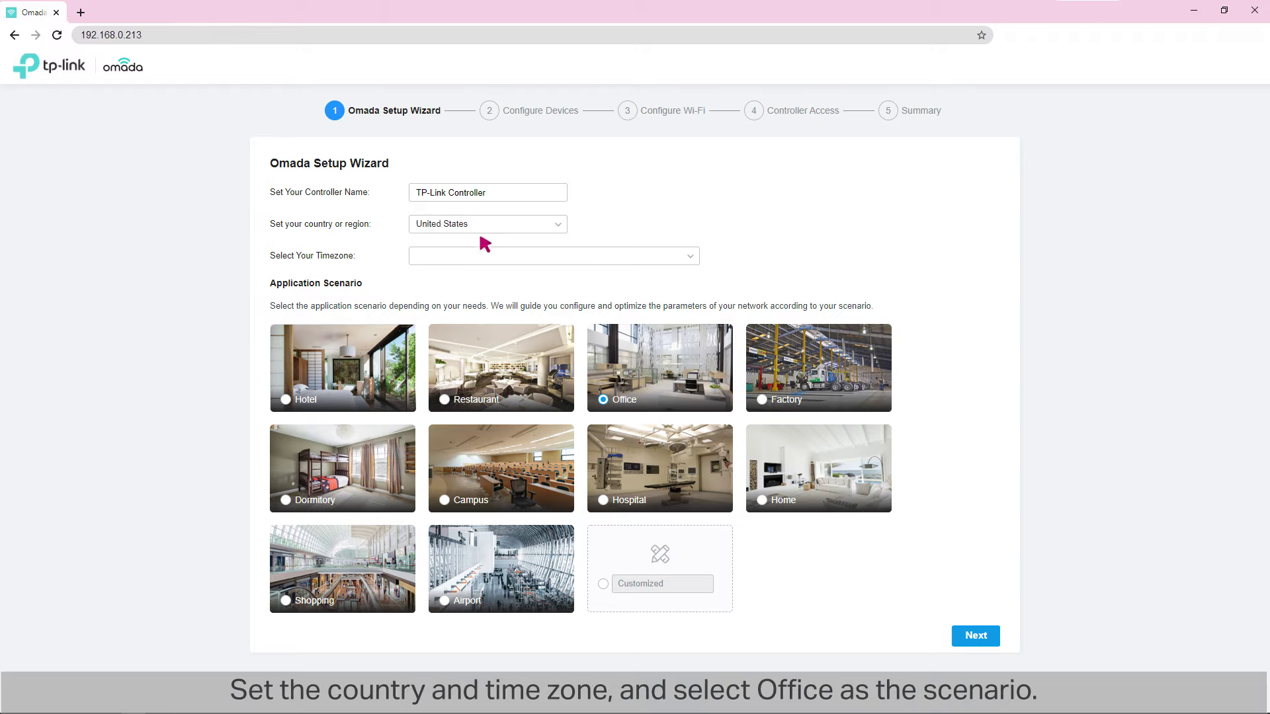
pyautogui.click(482, 258)
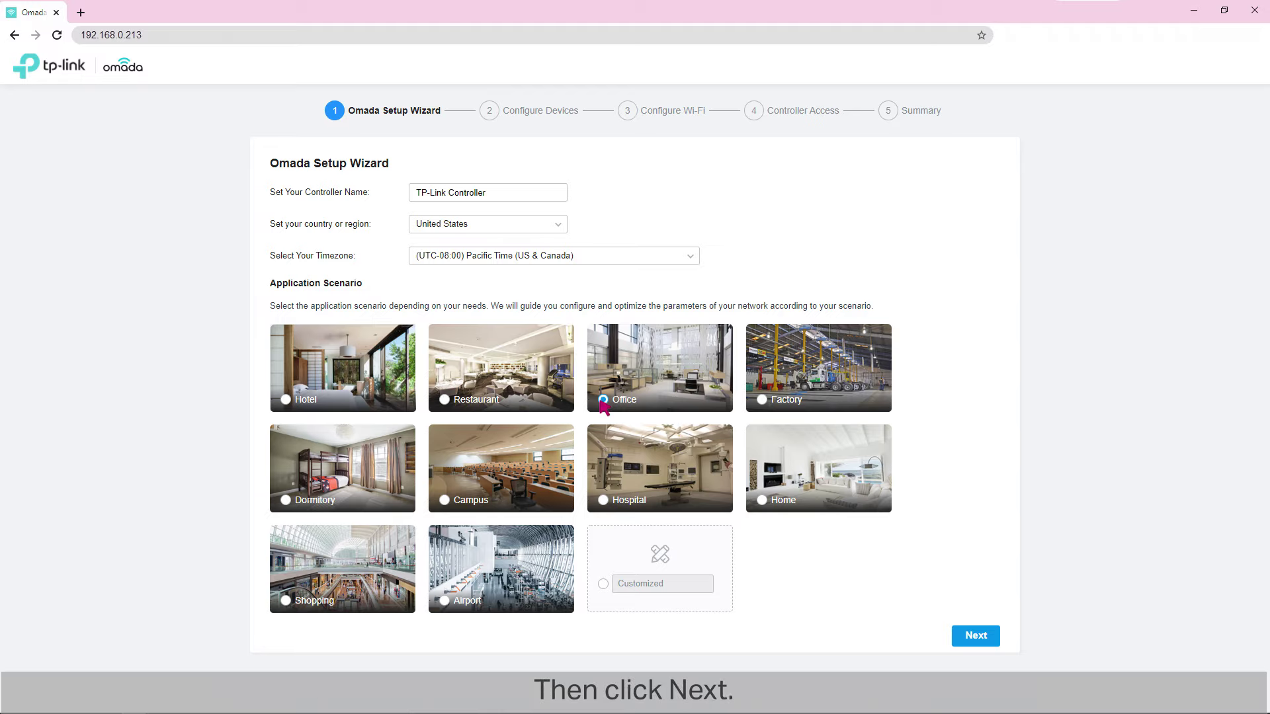
pyautogui.click(973, 636)
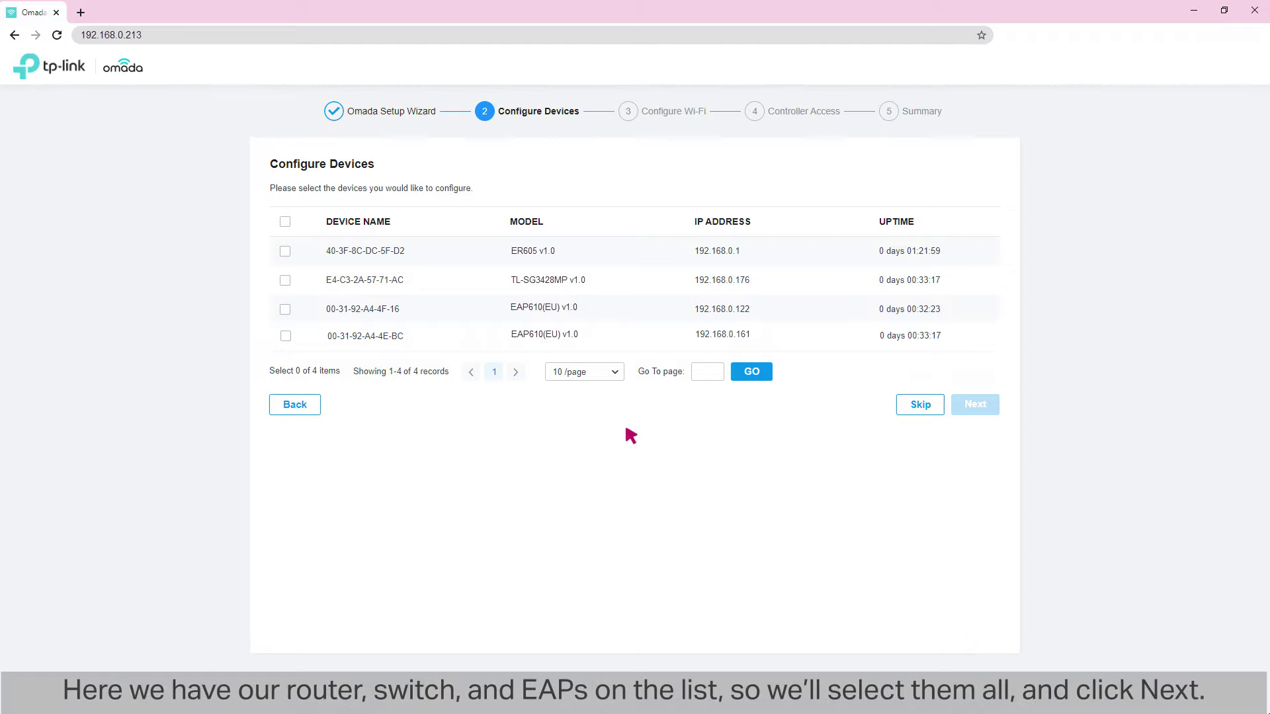
# - Select all four discovered devices and continue to Wi-Fi configuration
pyautogui.click(285, 221)
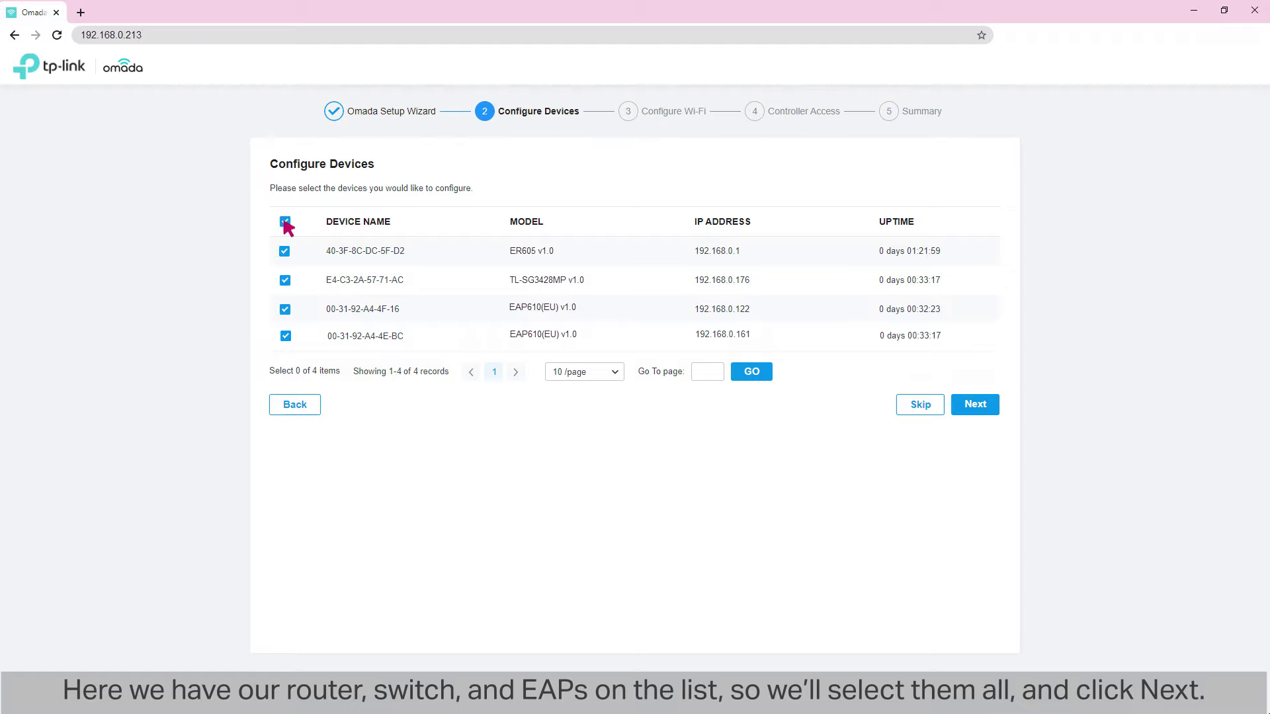
pyautogui.click(976, 405)
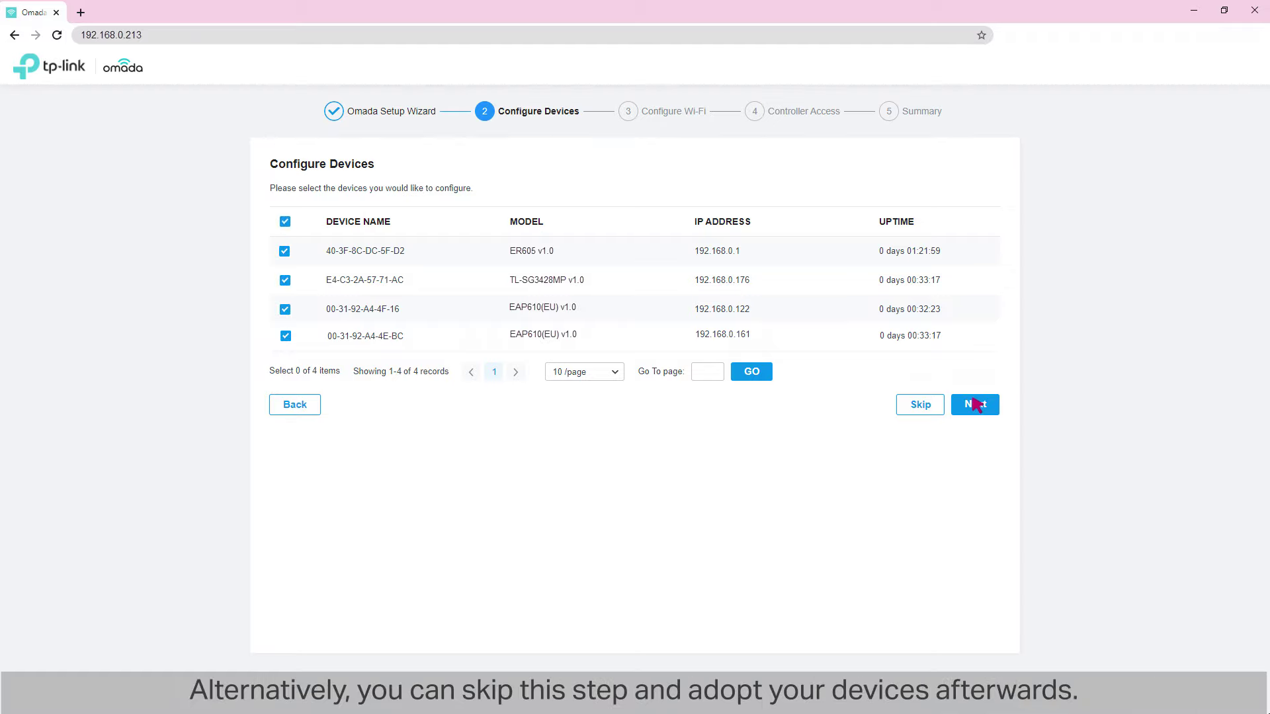
pyautogui.click(921, 405)
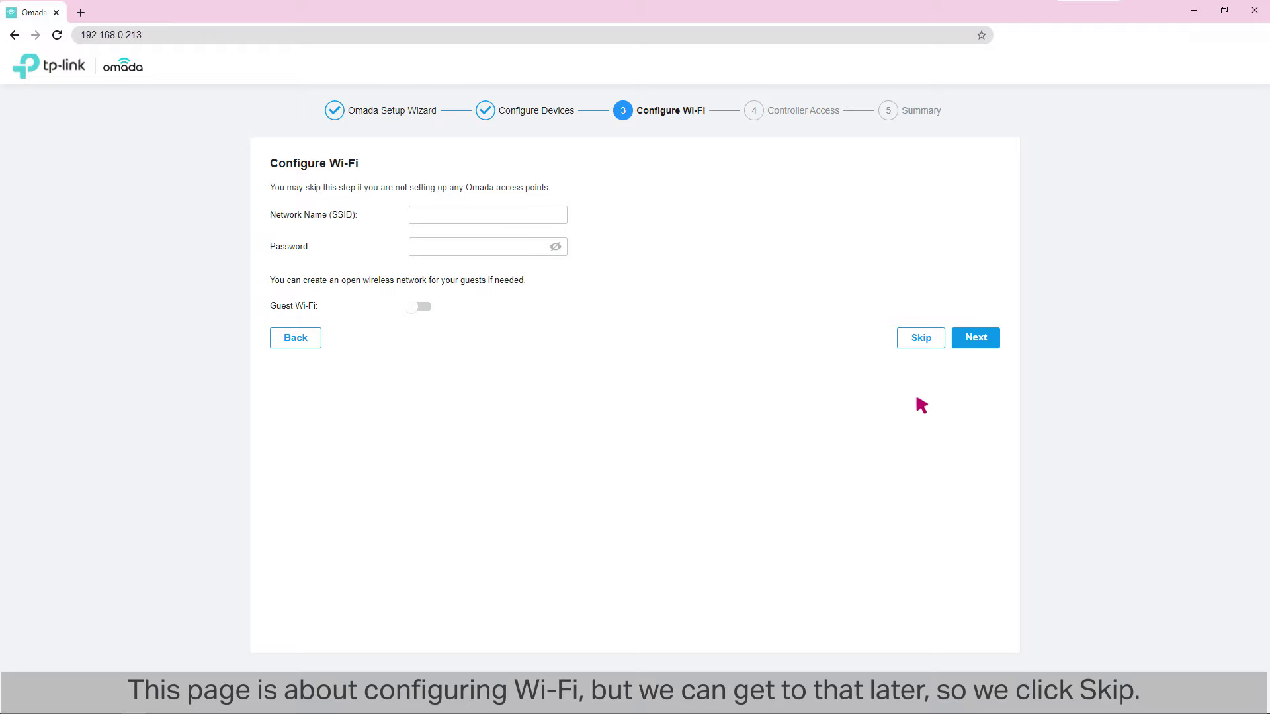
# - Skip Wi-Fi, create administrator 'admin' with an e-mail and password, and disable Cloud Access
pyautogui.click(917, 337)
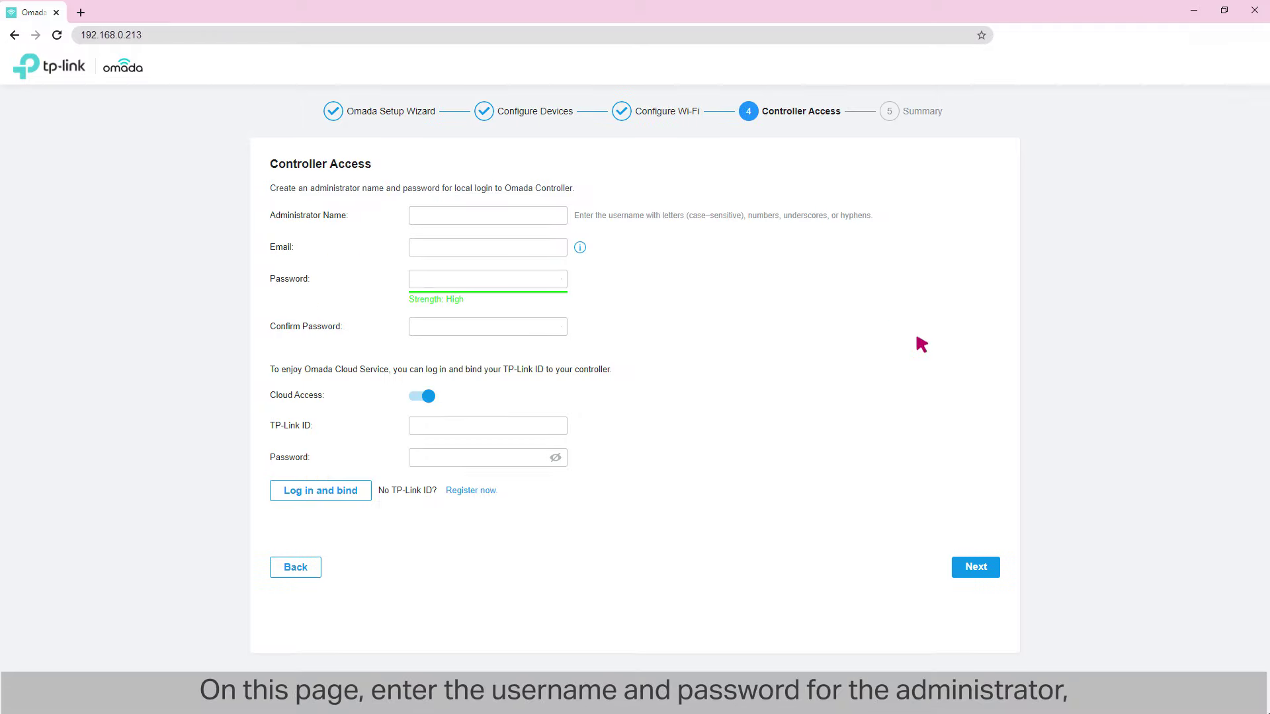
pyautogui.click(462, 215)
pyautogui.write('admin')
pyautogui.click(497, 250)
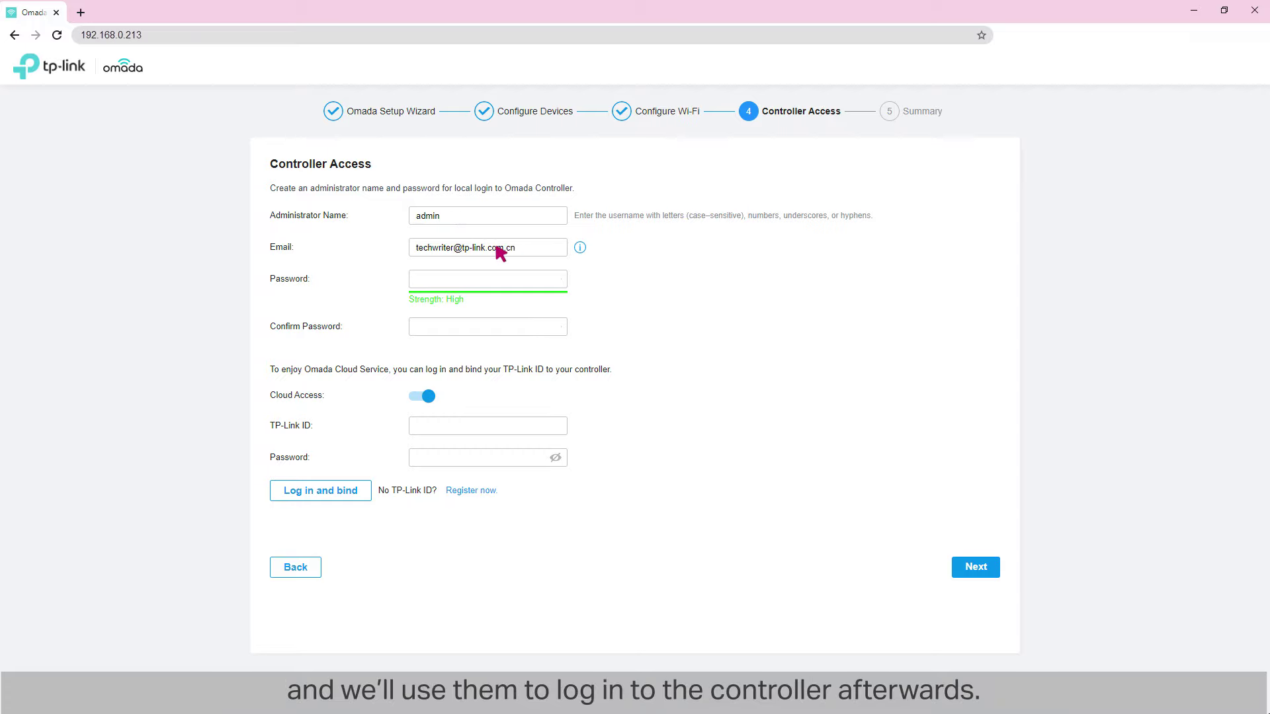
pyautogui.click(463, 280)
pyautogui.hotkey('ctrl', 'v')
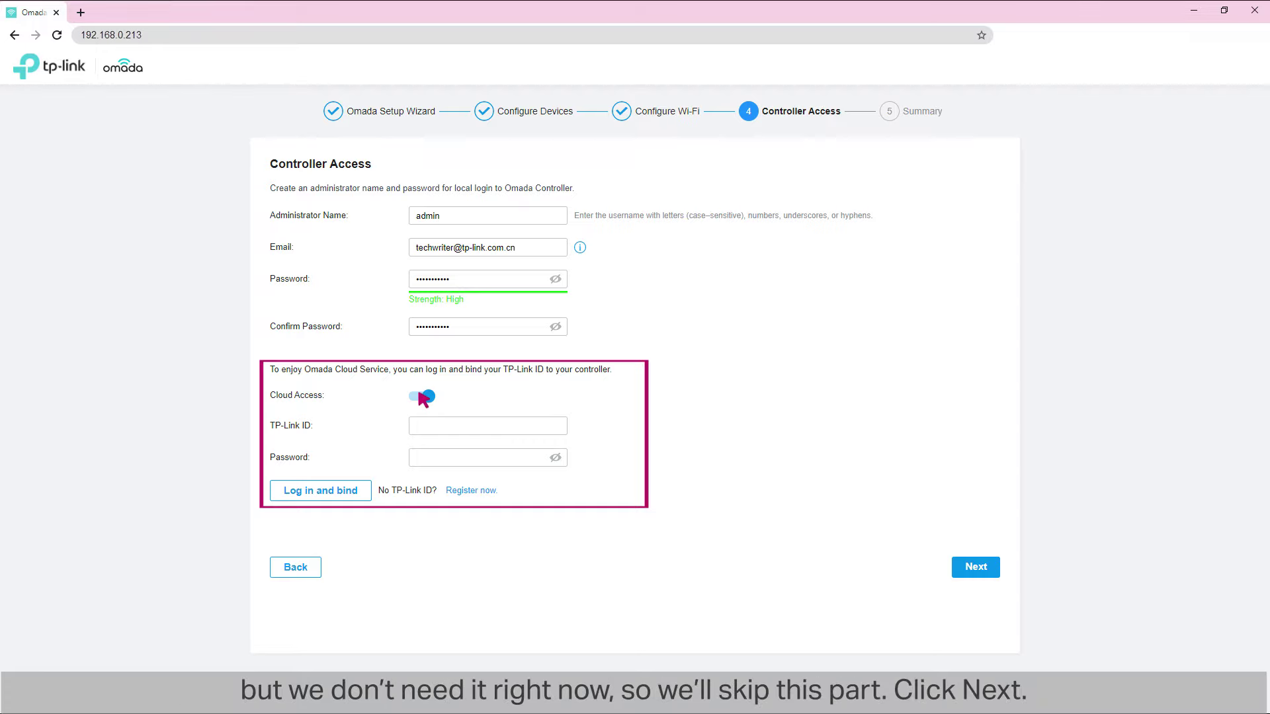
pyautogui.click(420, 395)
pyautogui.click(974, 458)
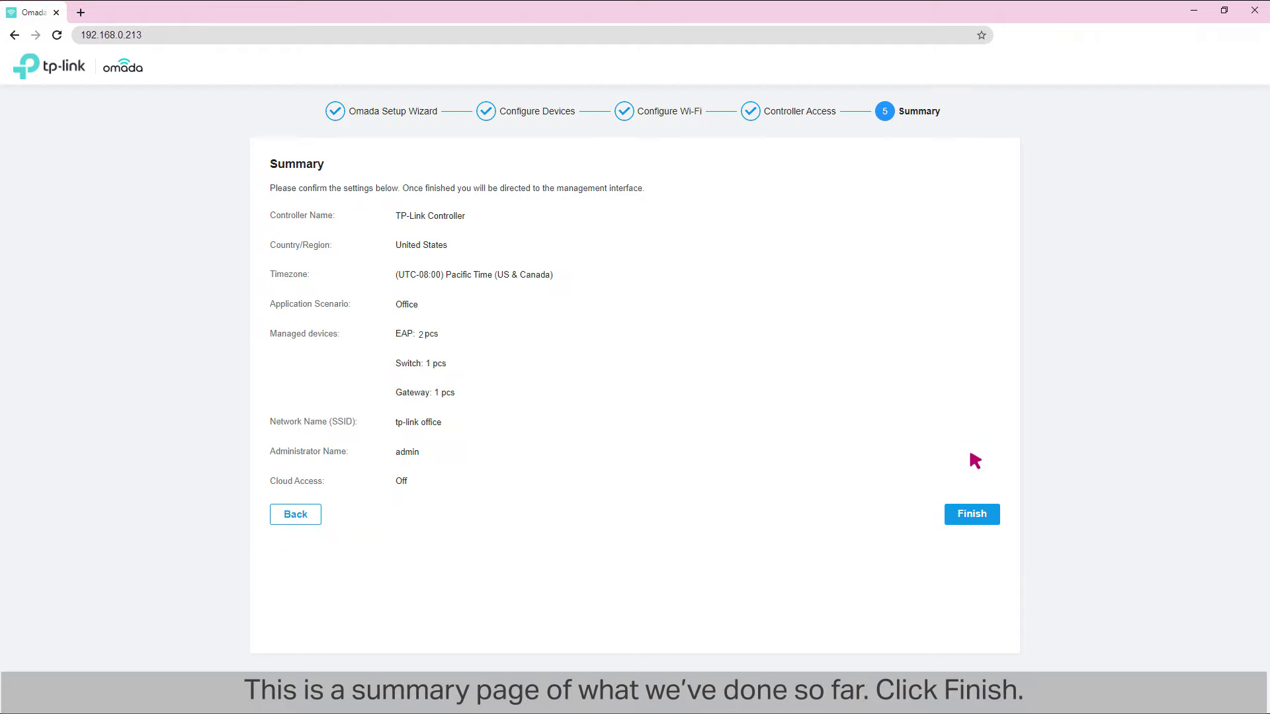
# - Finish setup, log in as the administrator, and advance the feature tour
pyautogui.click(973, 516)
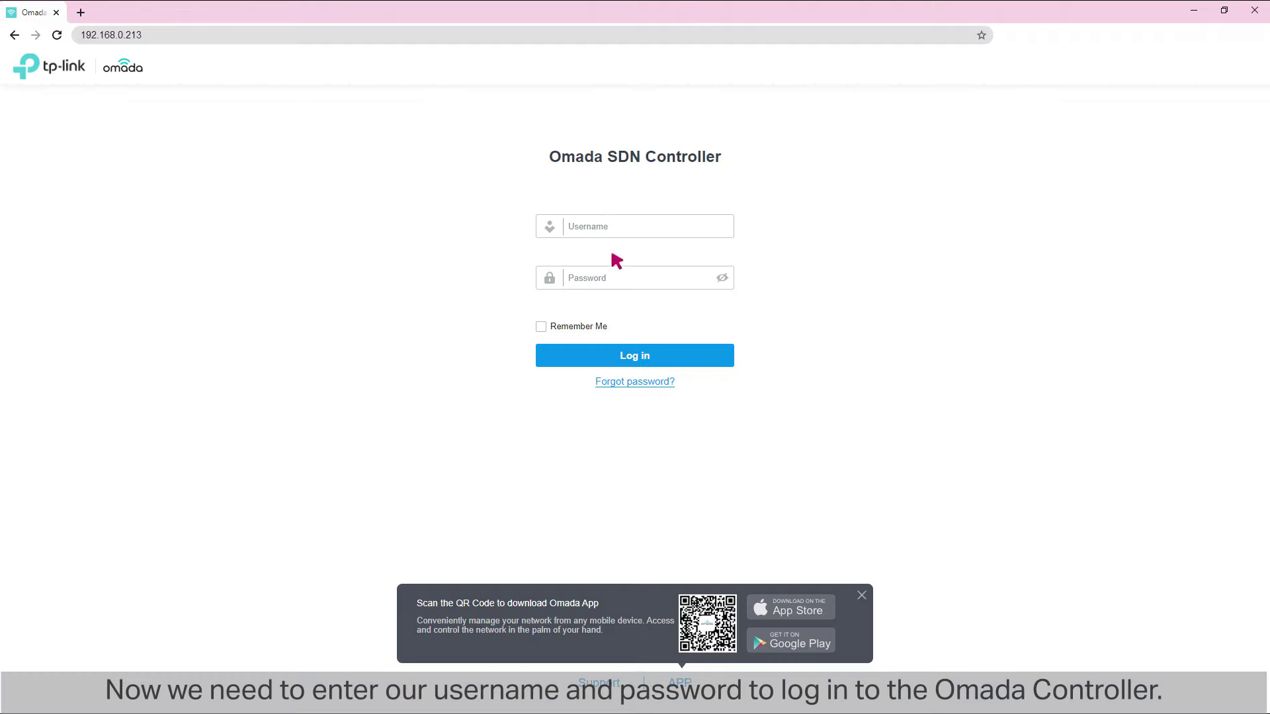
pyautogui.click(612, 277)
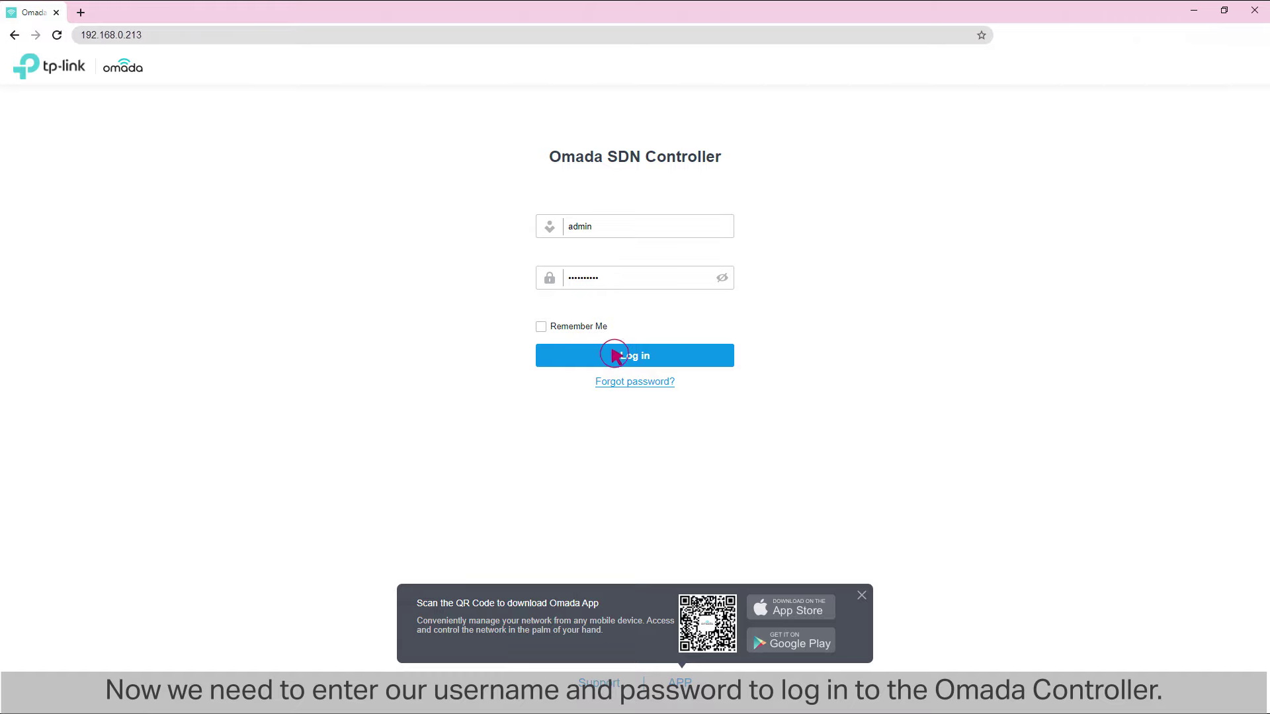
pyautogui.click(614, 354)
pyautogui.click(1130, 581)
pyautogui.click(1130, 581)
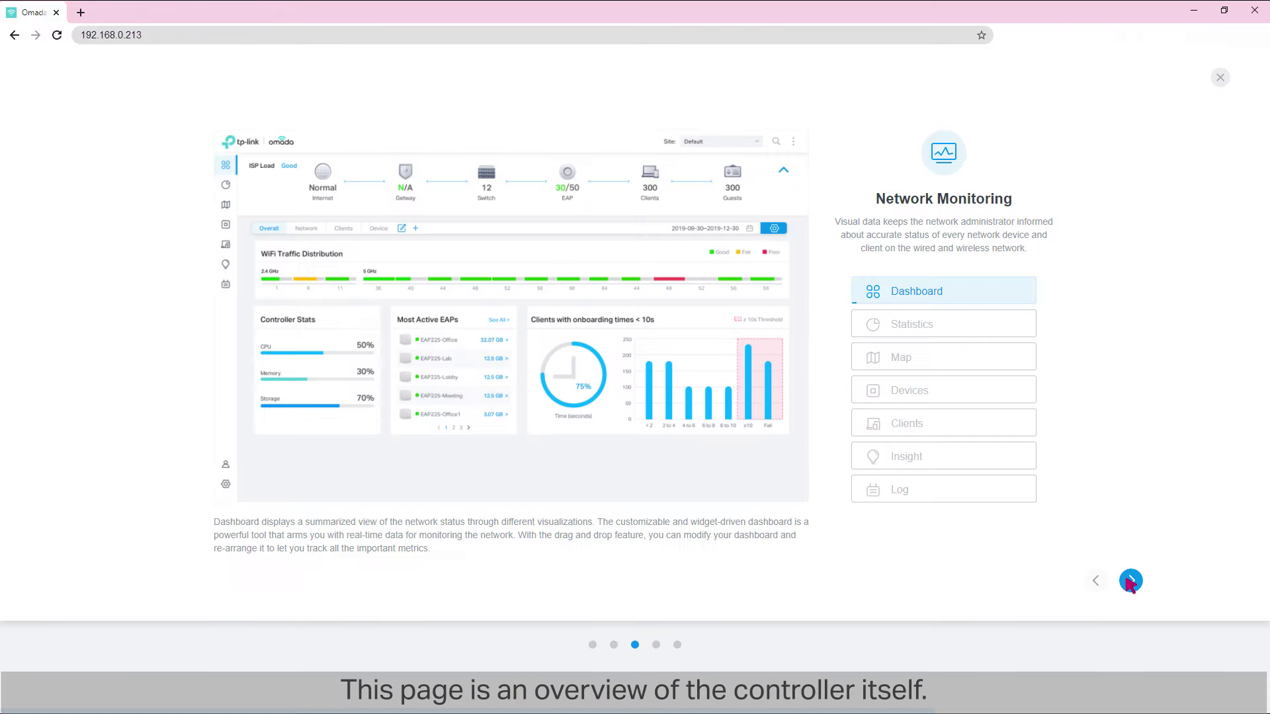
# - Step through the rest of the tour to reach the Default site Dashboard
pyautogui.click(1130, 581)
pyautogui.click(1130, 581)
pyautogui.click(1129, 582)
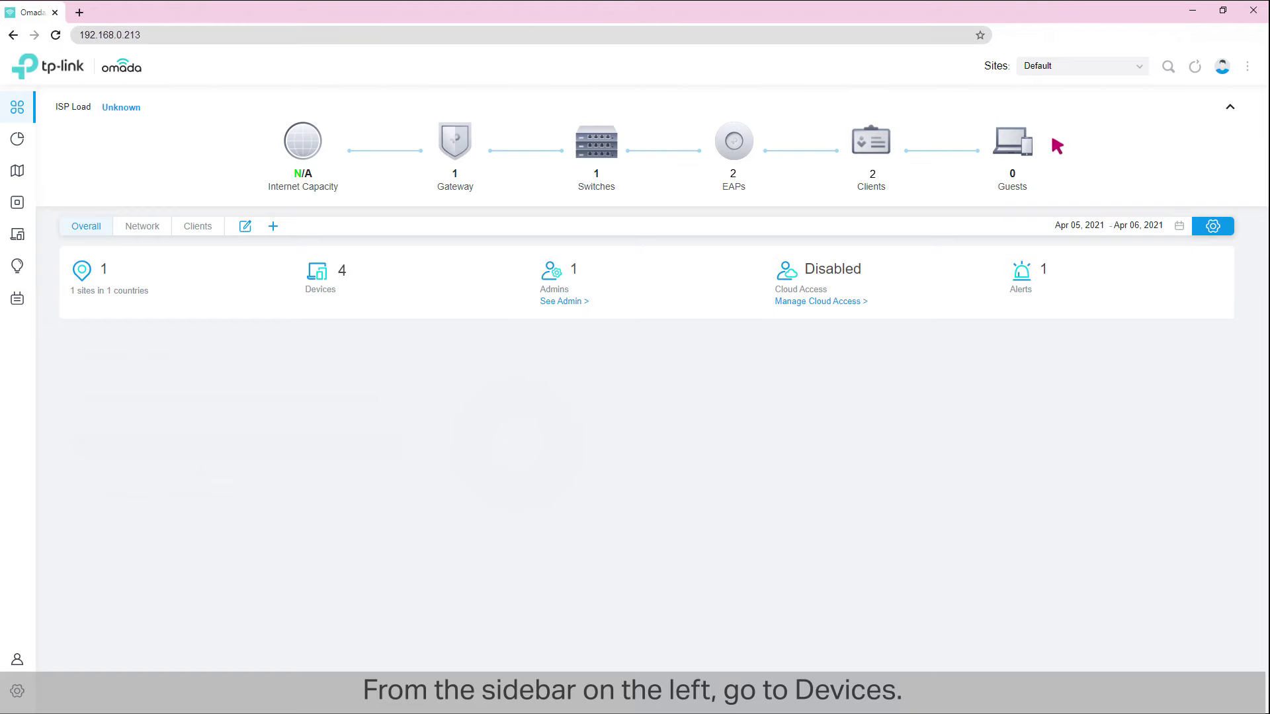
# - Adopt the pending ER605 router in Devices, then view the topology map
pyautogui.click(17, 202)
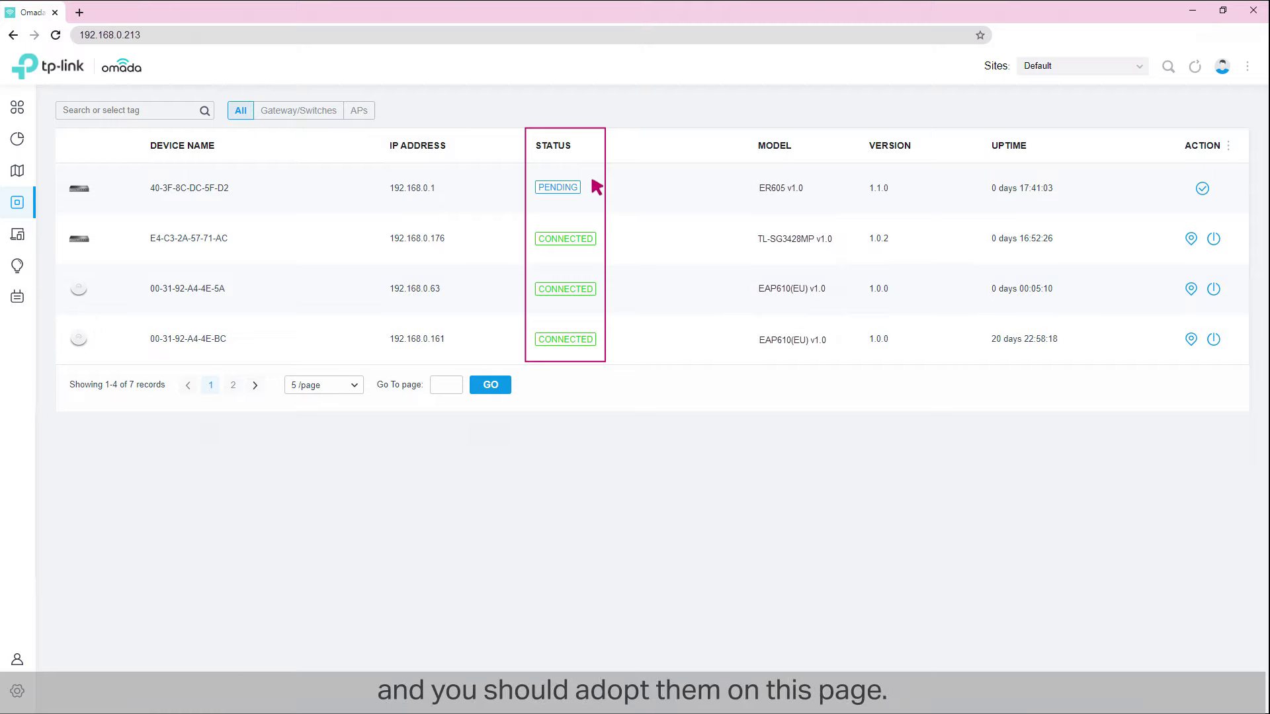
pyautogui.click(1201, 188)
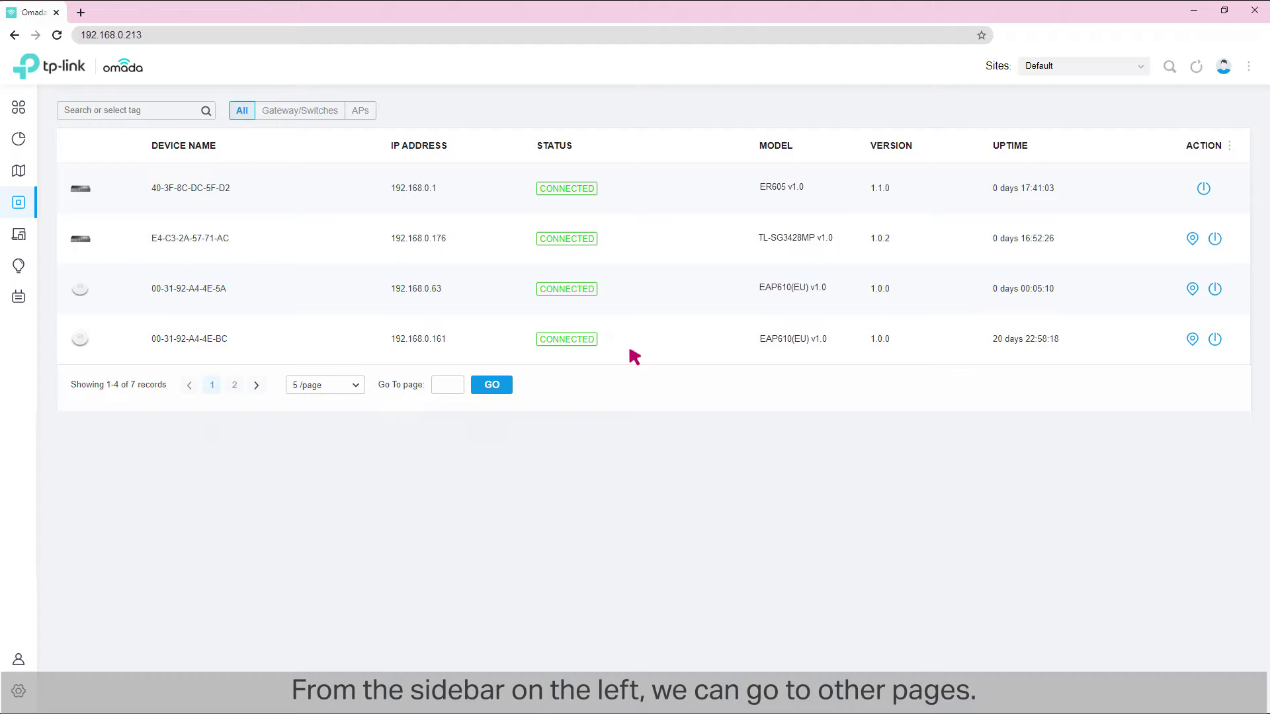
pyautogui.click(18, 171)
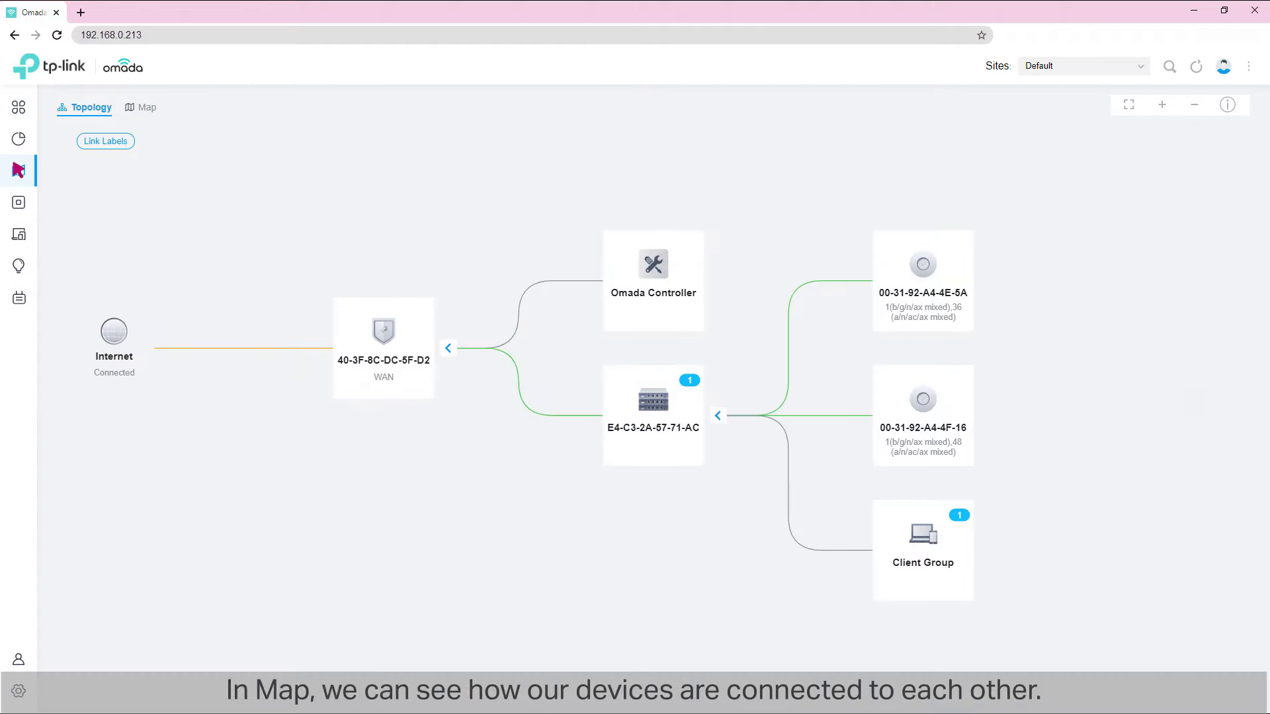
# - Browse the Statistics, Clients, Insights and Log pages
pyautogui.click(18, 139)
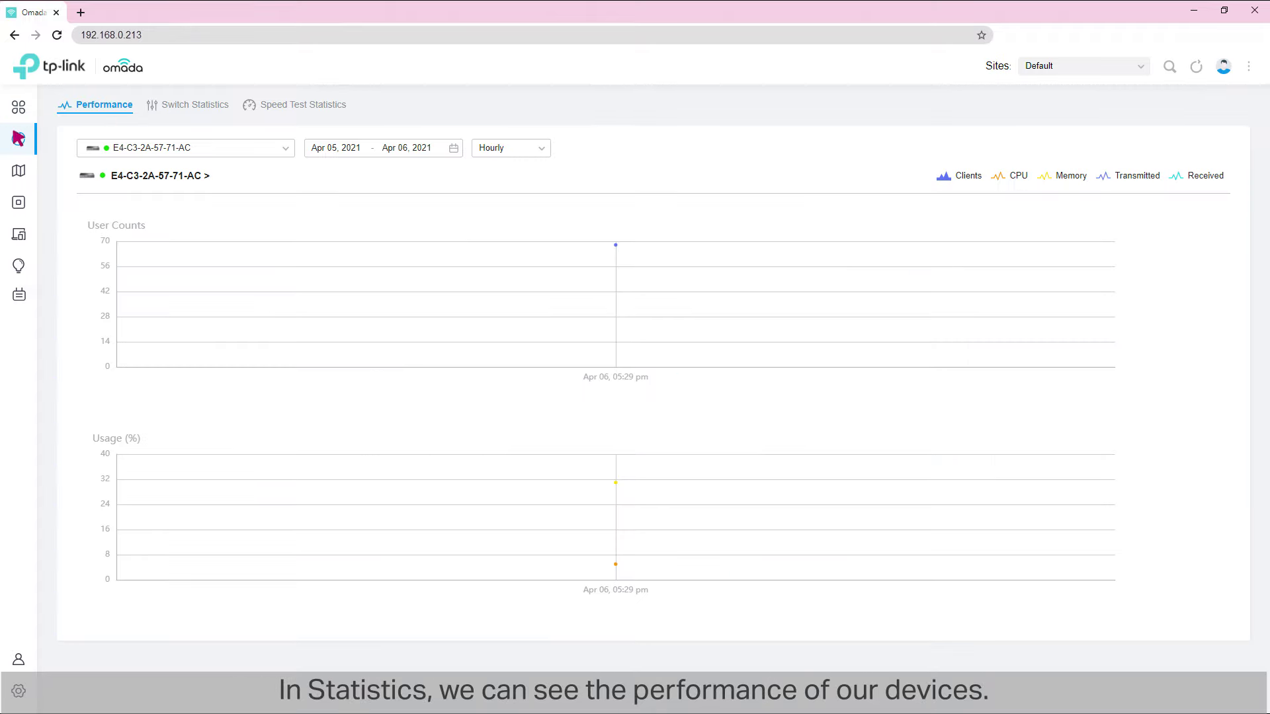
pyautogui.click(18, 235)
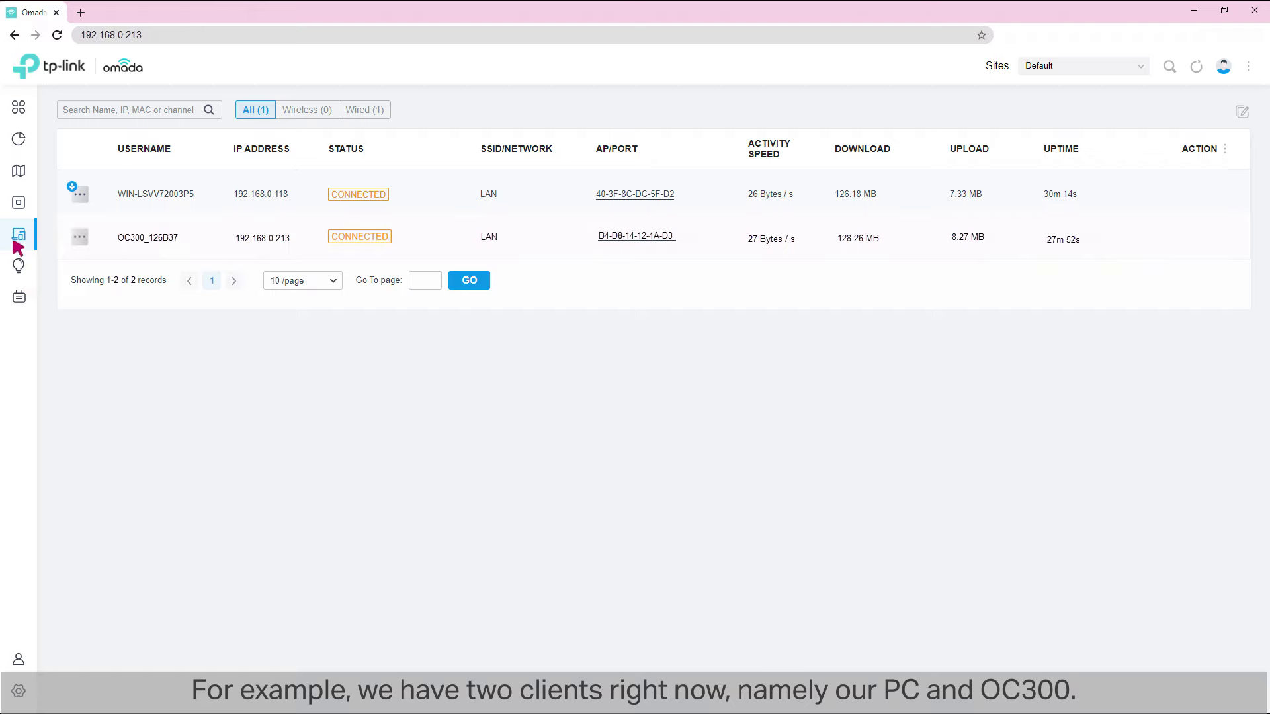
pyautogui.click(18, 266)
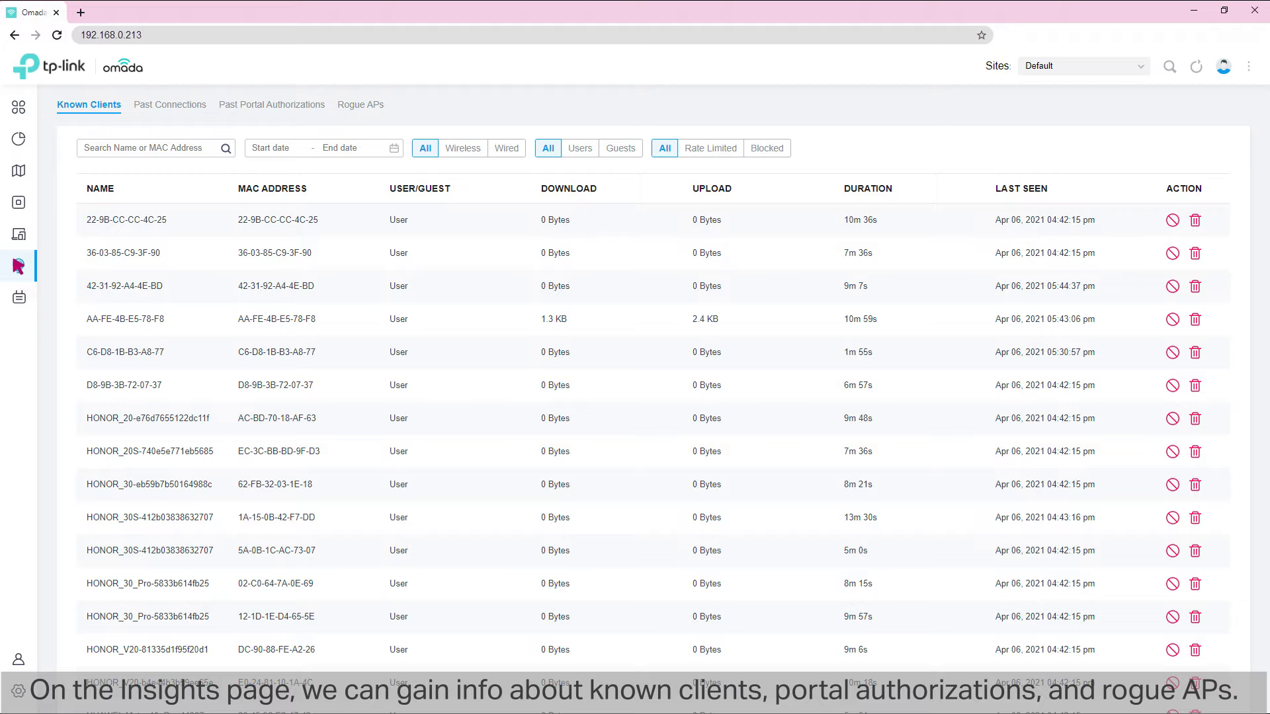
pyautogui.click(18, 296)
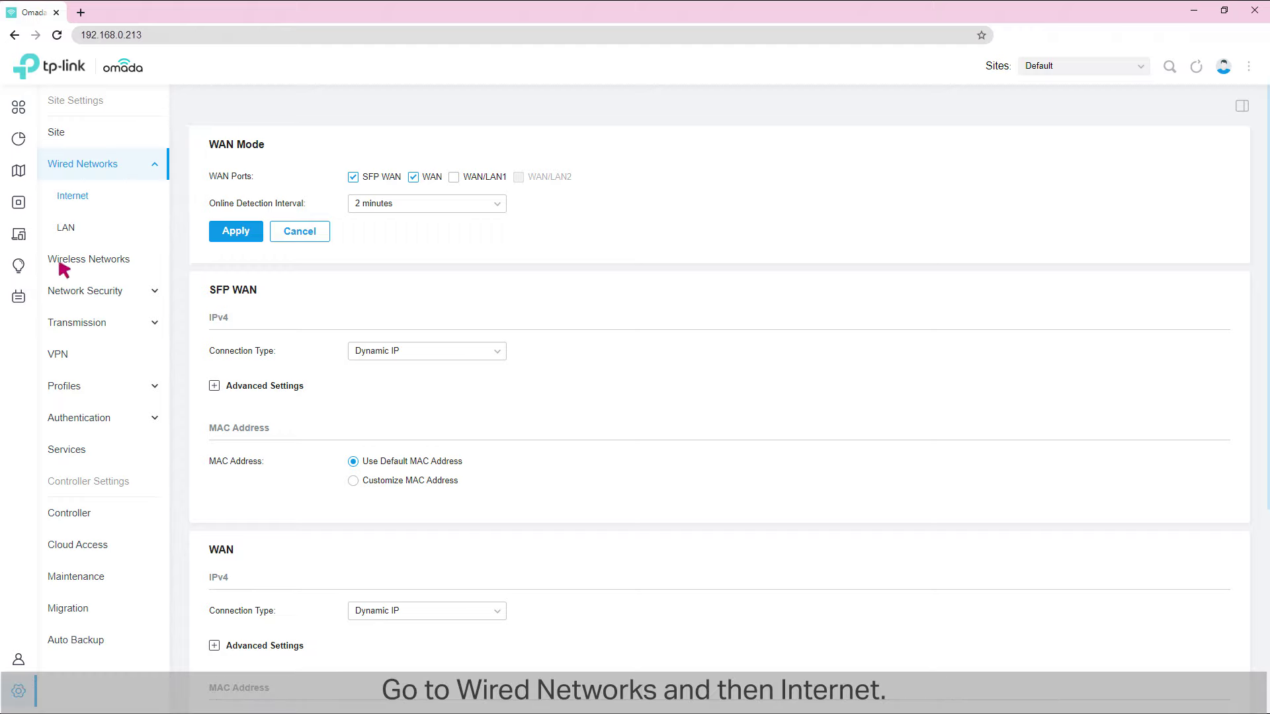
# - Give the Internet WAN IP 10.10.10.20, mask 255.255.255.0 and gateway 10.10.10.1
pyautogui.click(74, 164)
pyautogui.click(74, 198)
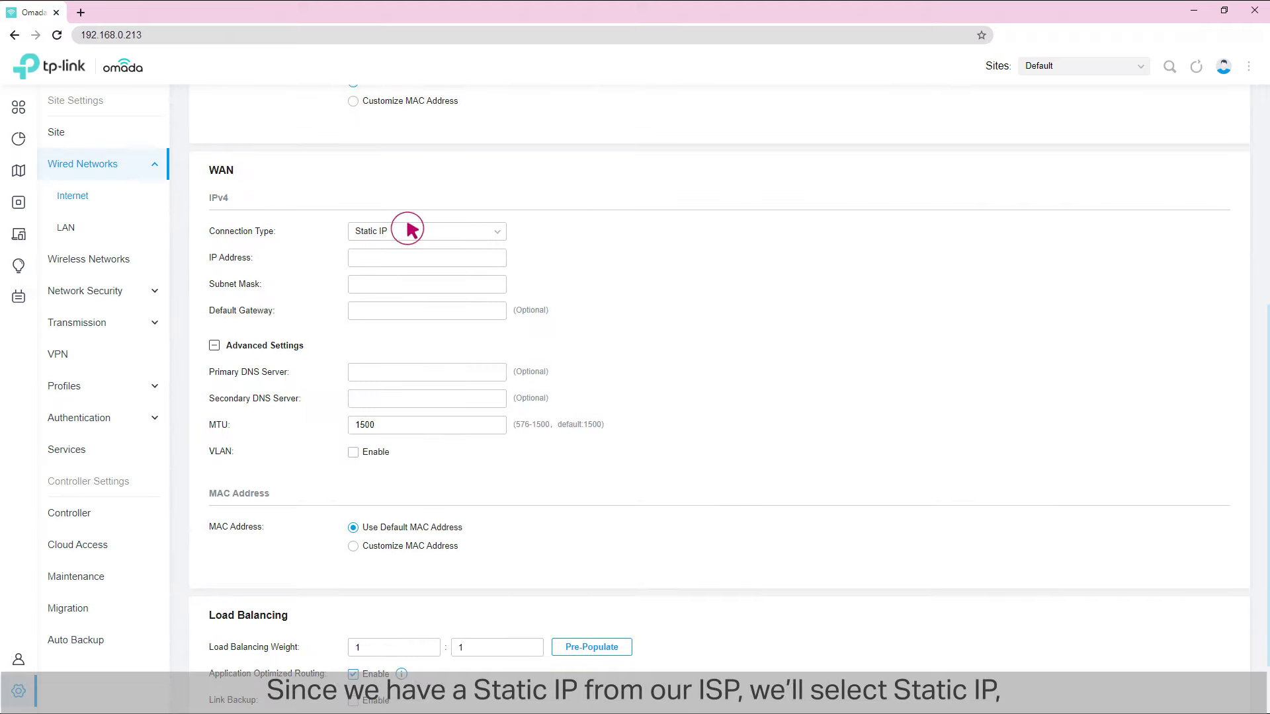
pyautogui.click(494, 257)
pyautogui.write('10.10.10.20')
pyautogui.click(501, 284)
pyautogui.write('255.255.255.0')
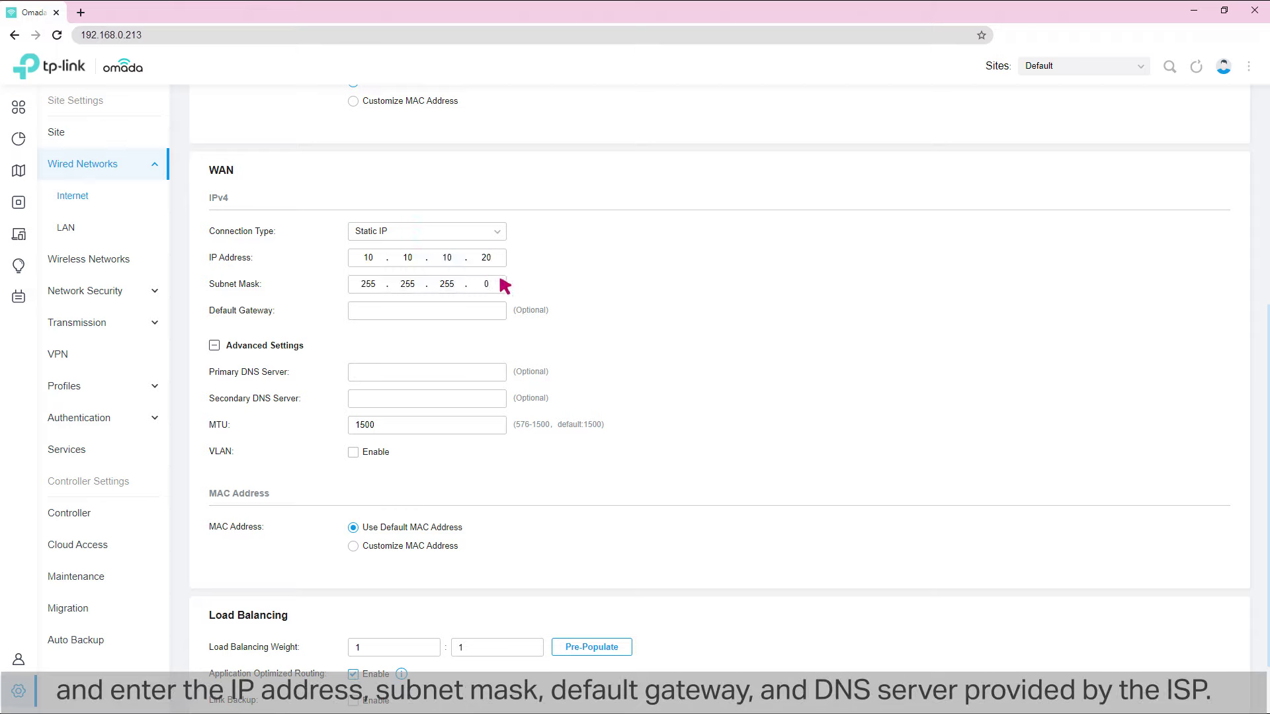
pyautogui.click(502, 310)
pyautogui.write('10.10.10.1')
# - Set the WAN primary DNS to 10.10.10.13 and secondary DNS to 10.10.10.14
pyautogui.click(502, 372)
pyautogui.write('10.10.10.13')
pyautogui.press('Tab')
pyautogui.write('10.10.10.14')
pyautogui.scroll(-1, 500, 370)
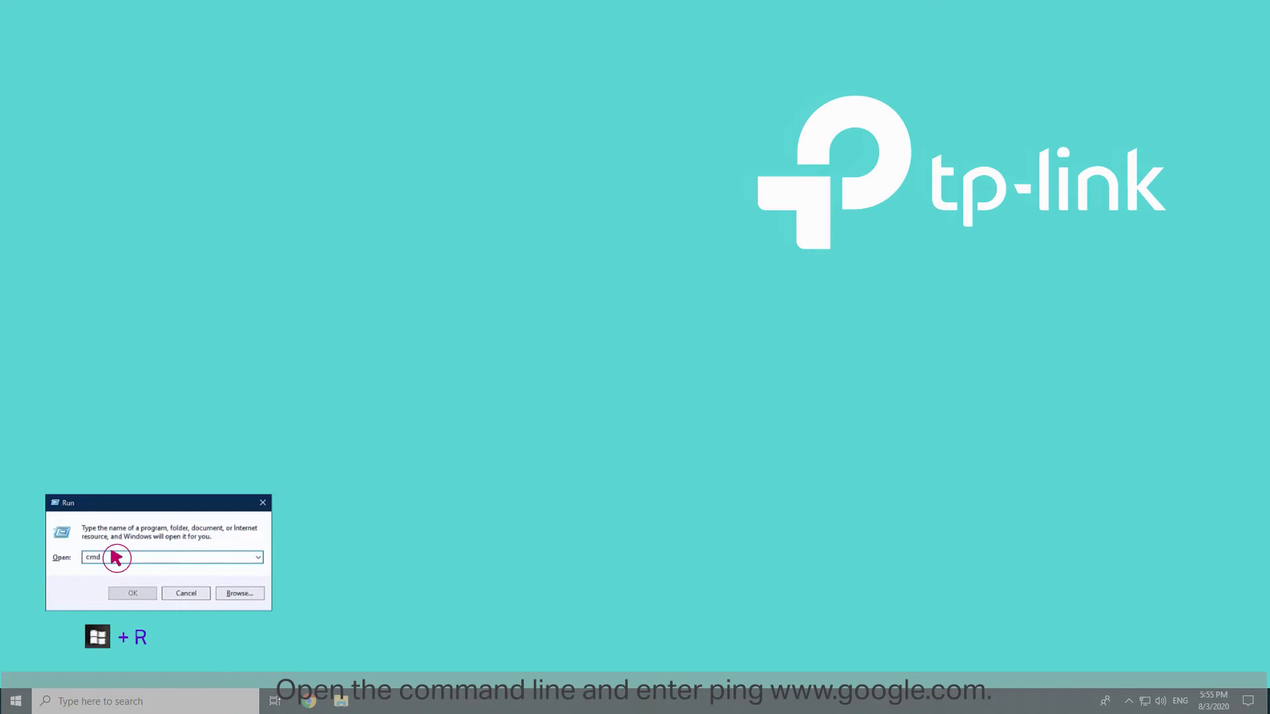
pyautogui.press('Return')
pyautogui.write('ping www.google.com')
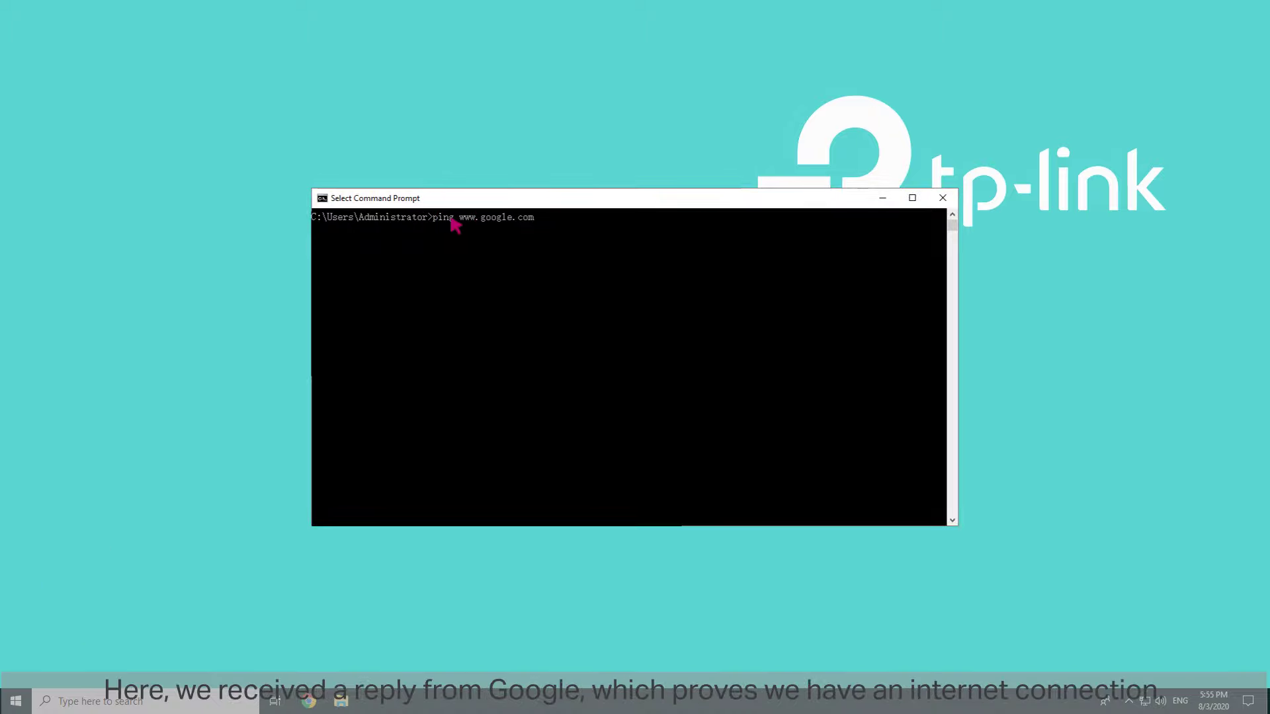
pyautogui.press('Return')
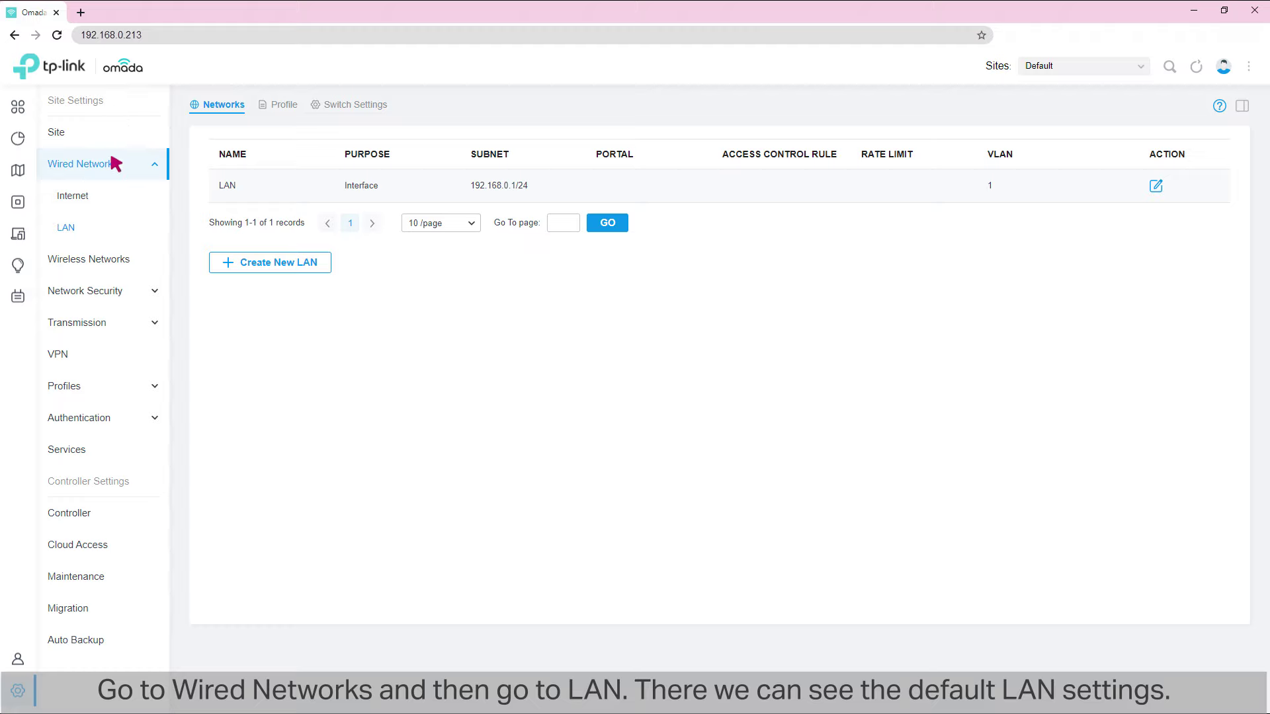
pyautogui.click(69, 228)
pyautogui.click(1155, 187)
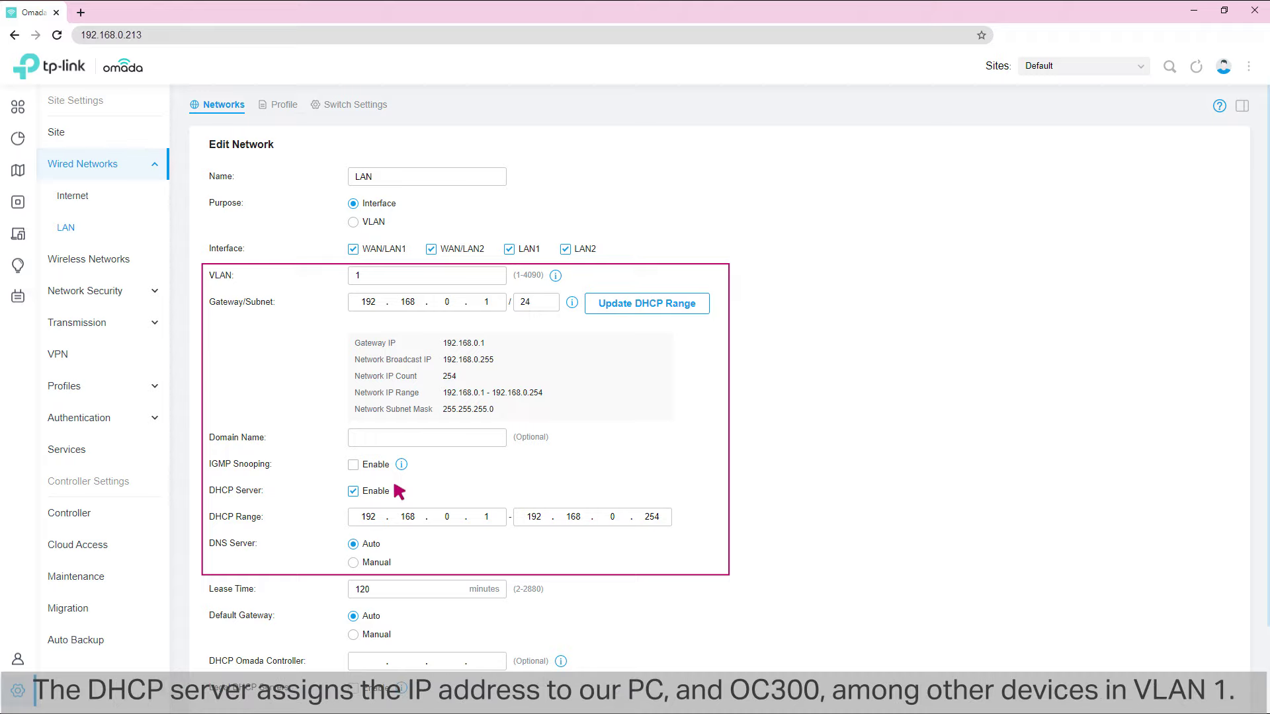
pyautogui.scroll(-2, 398, 491)
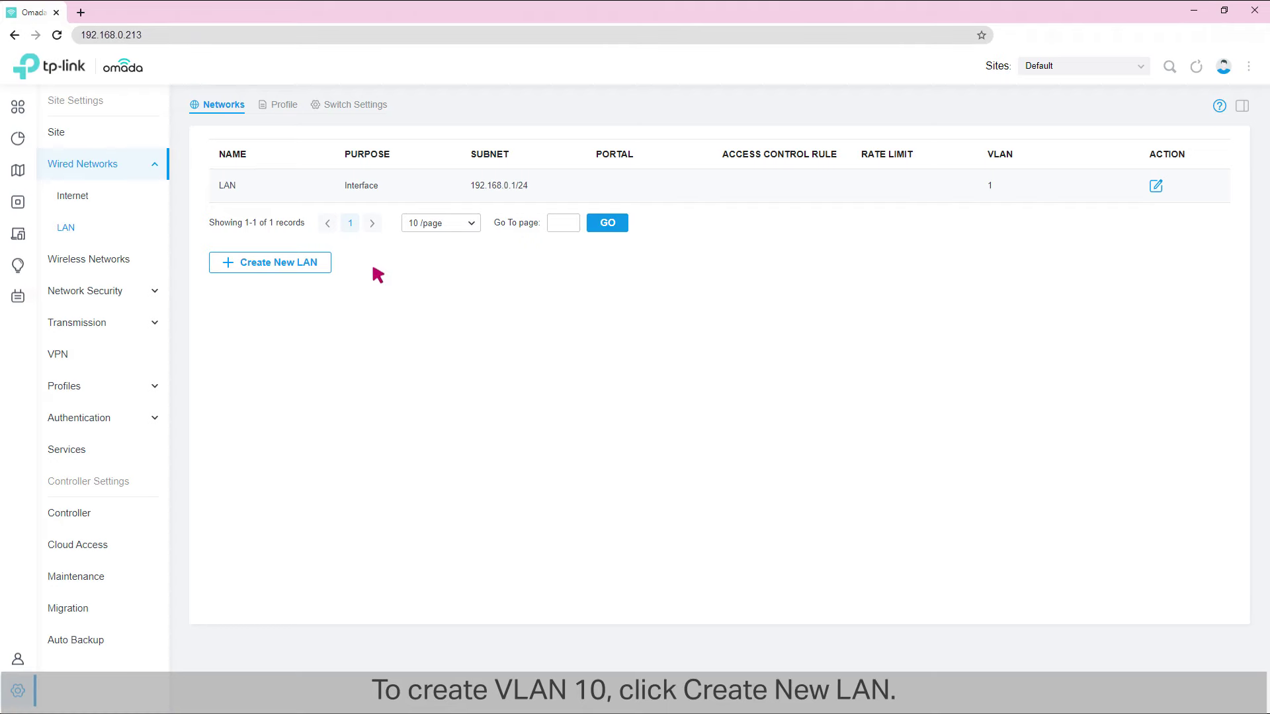
# - Start a new LAN named R&D with purpose Interface and VLAN ID 10
pyautogui.click(273, 261)
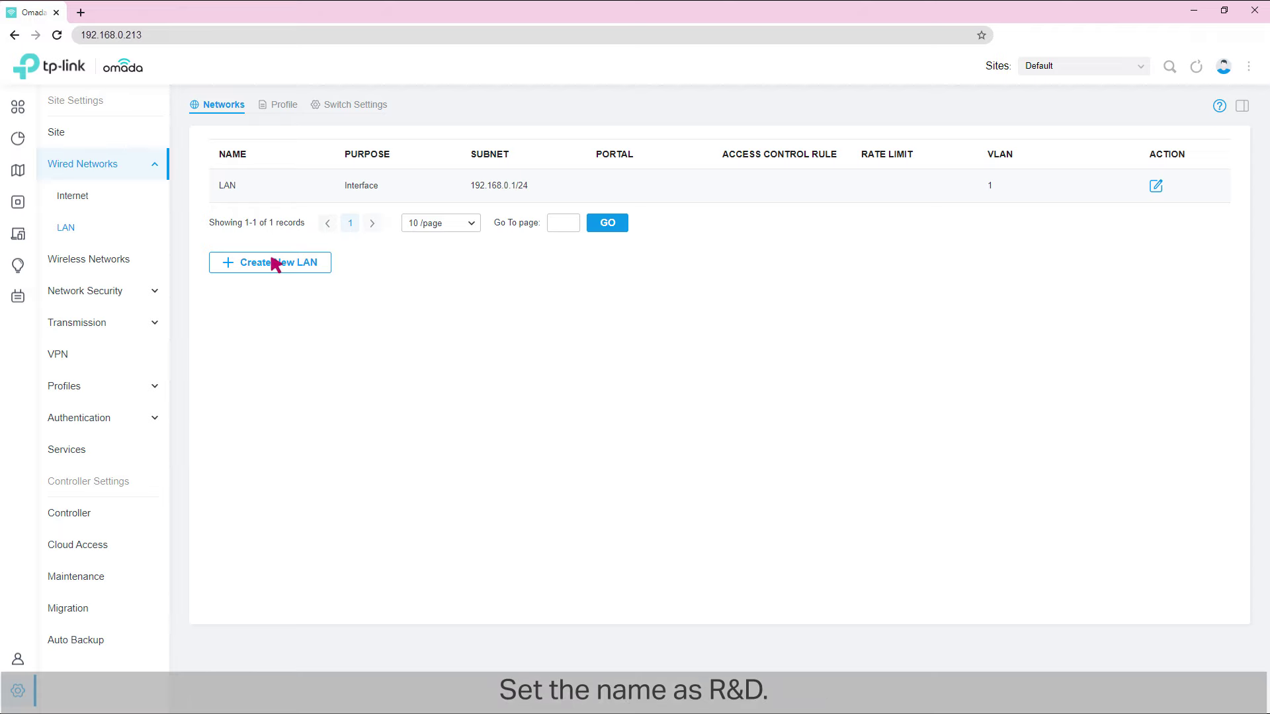
pyautogui.click(386, 177)
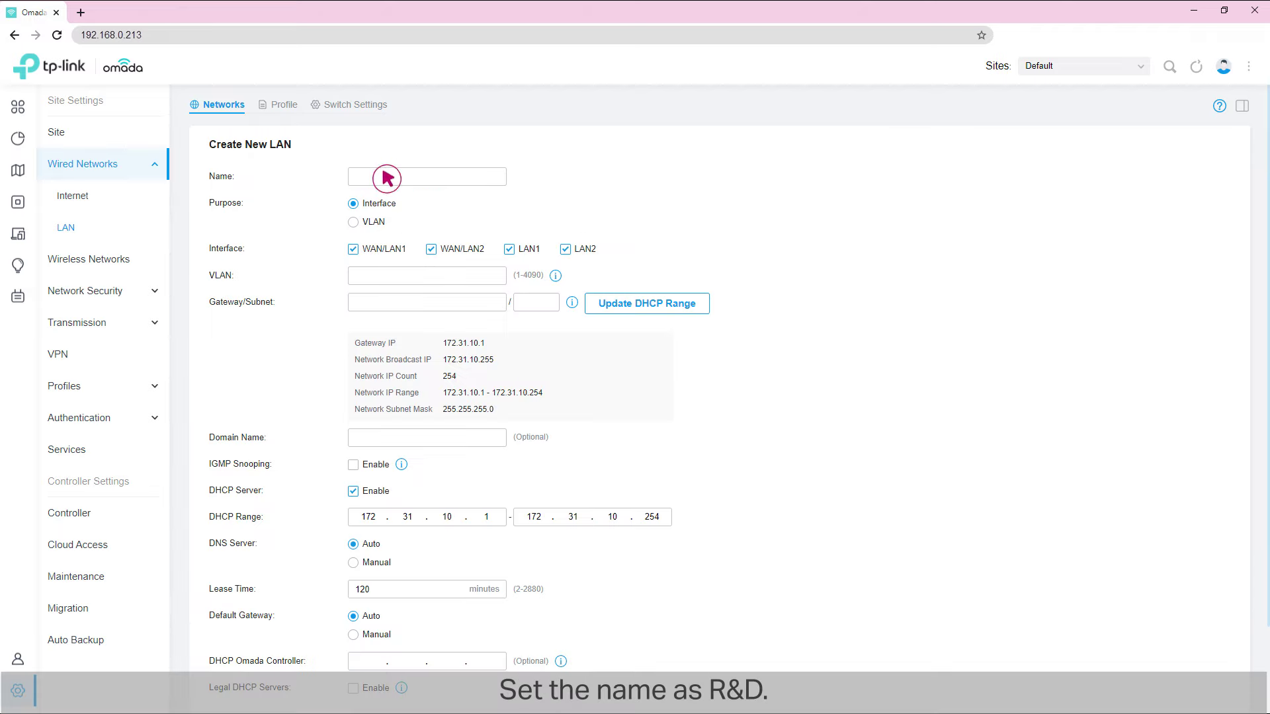
pyautogui.write('R&D')
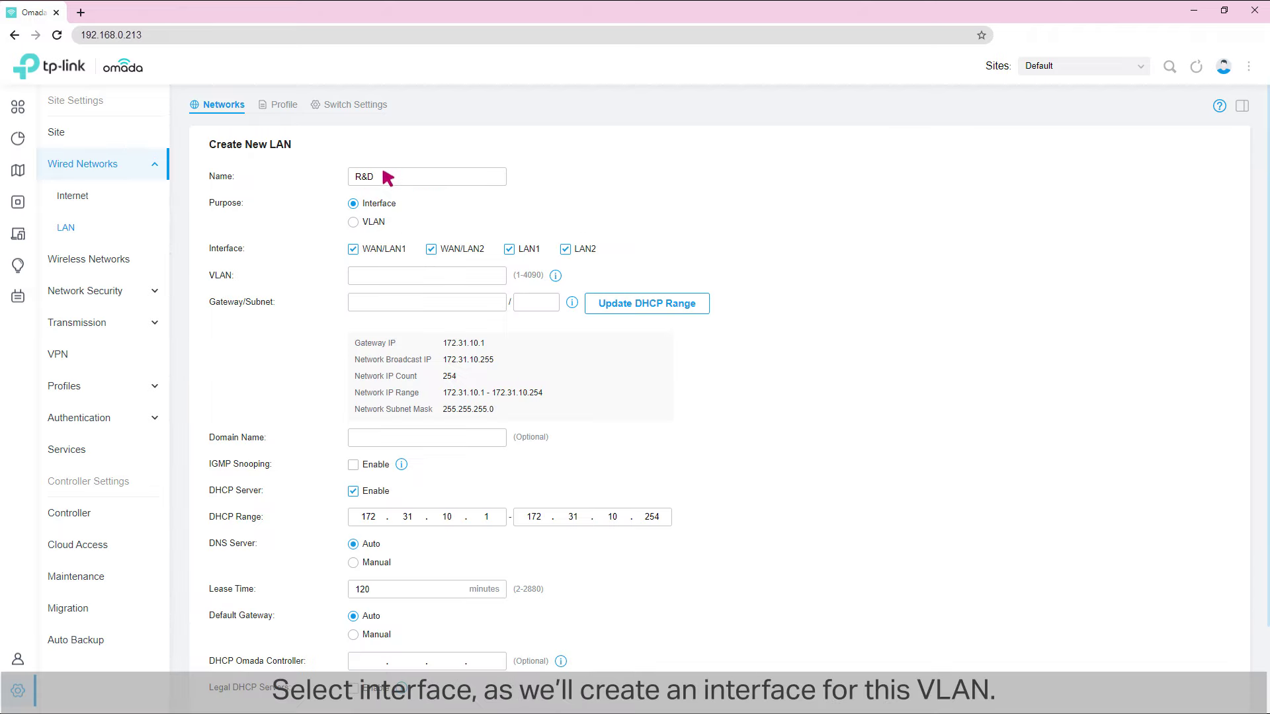
pyautogui.click(353, 204)
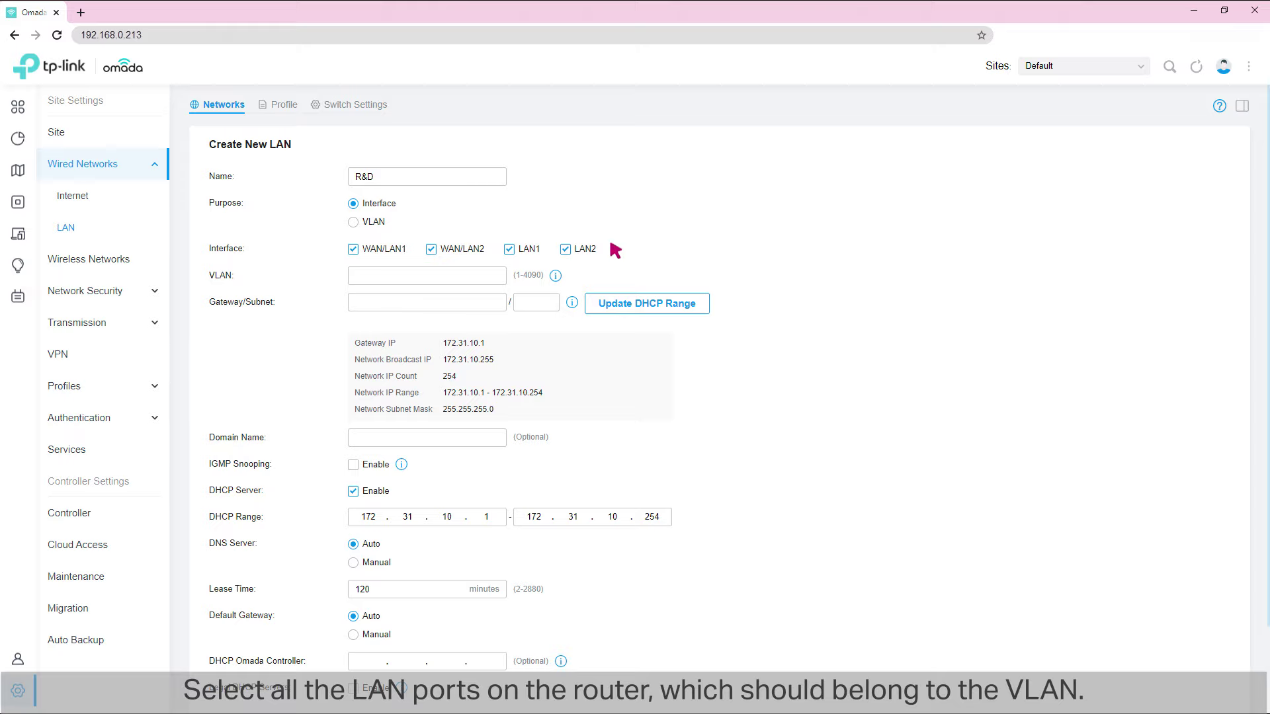
pyautogui.click(375, 278)
pyautogui.write('10')
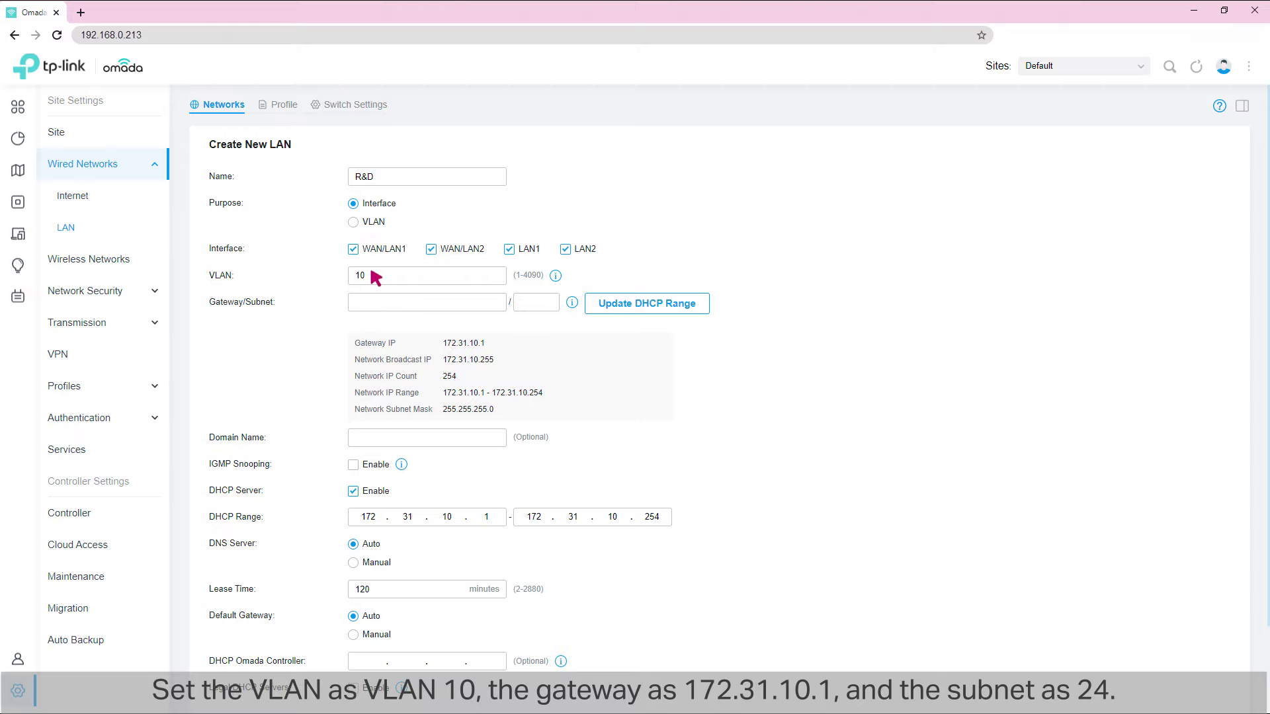
# - Set the R&D gateway to 172.31.10.1/24, update its DHCP range, and save
pyautogui.click(388, 303)
pyautogui.write('172.31.10.1')
pyautogui.click(540, 302)
pyautogui.write('24')
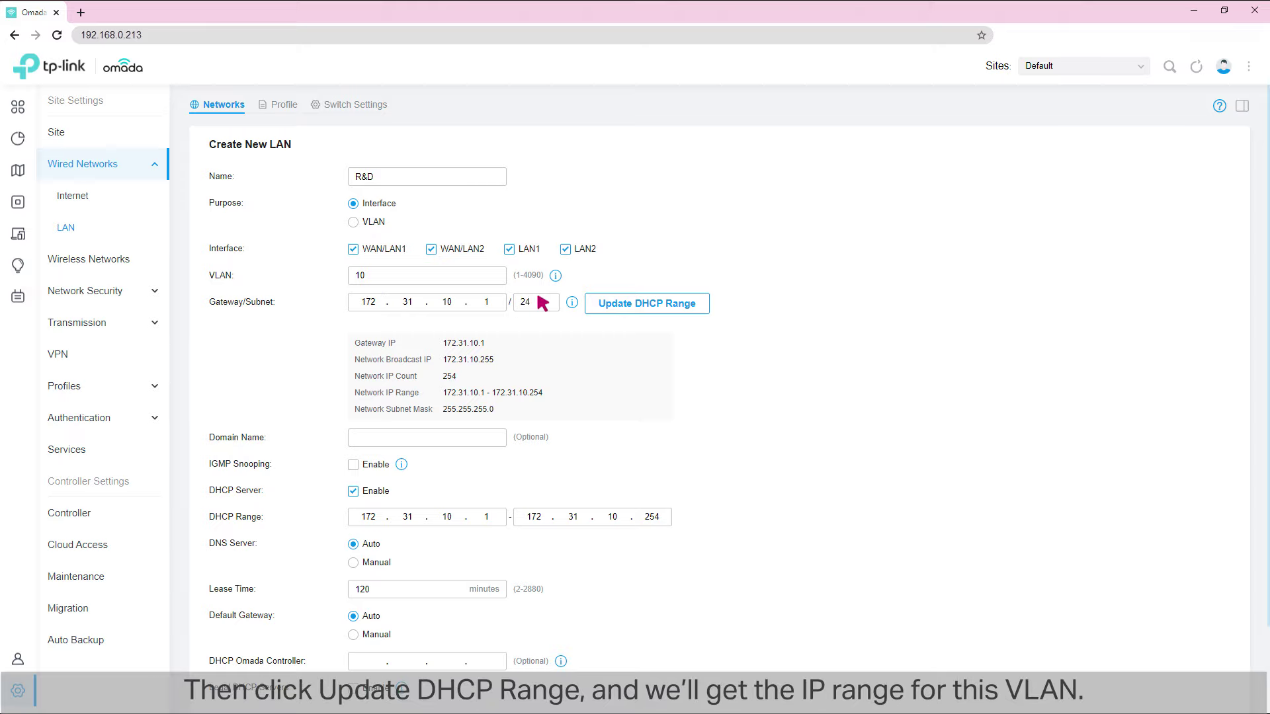
pyautogui.click(642, 303)
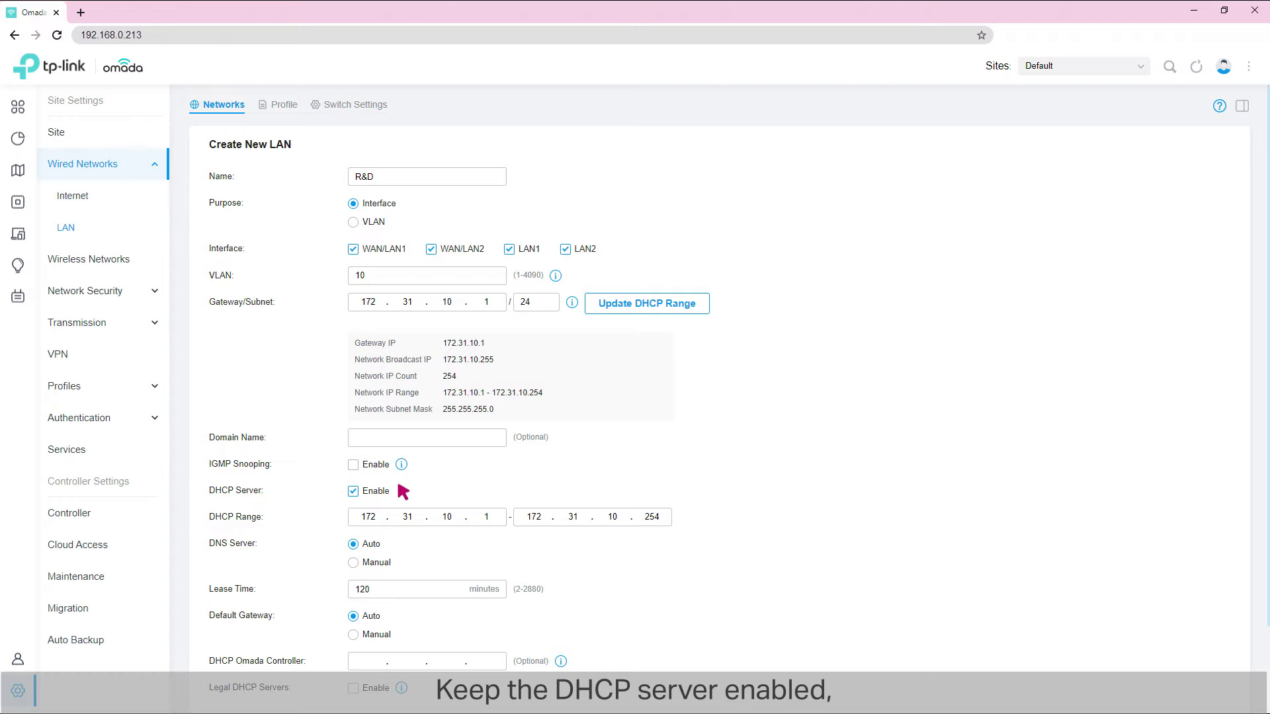
pyautogui.scroll(-2, 404, 490)
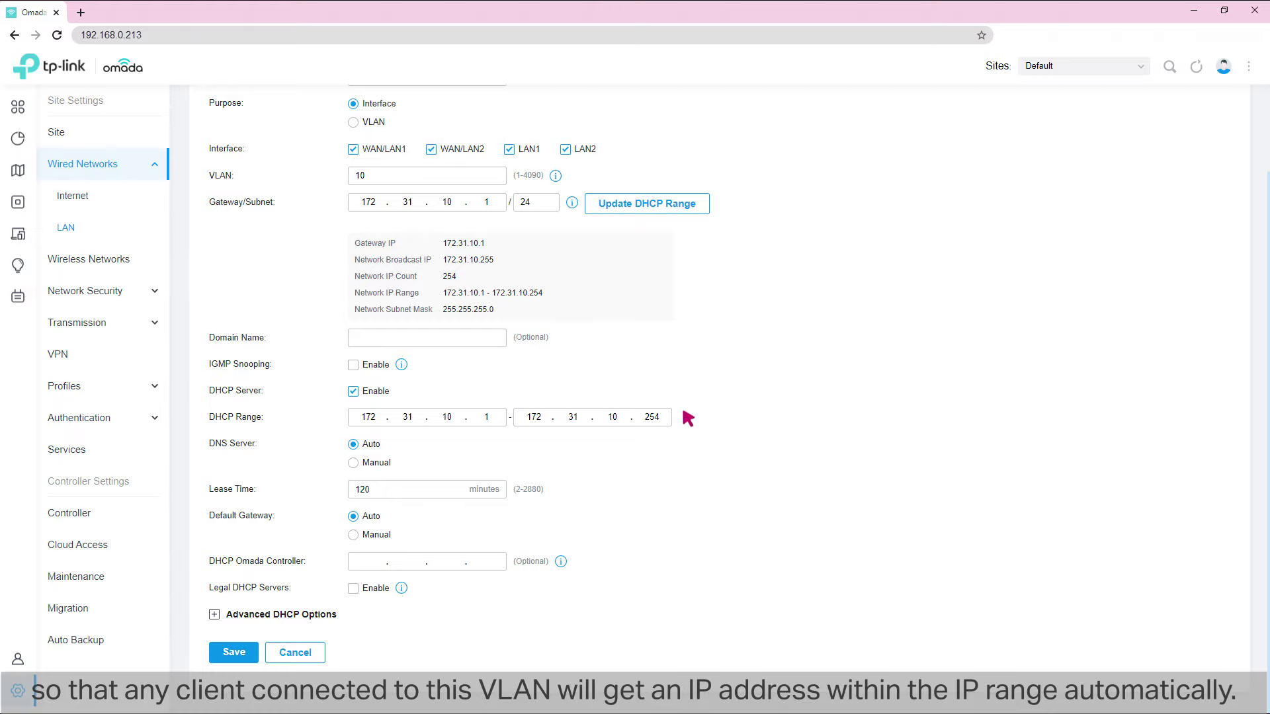
pyautogui.click(235, 653)
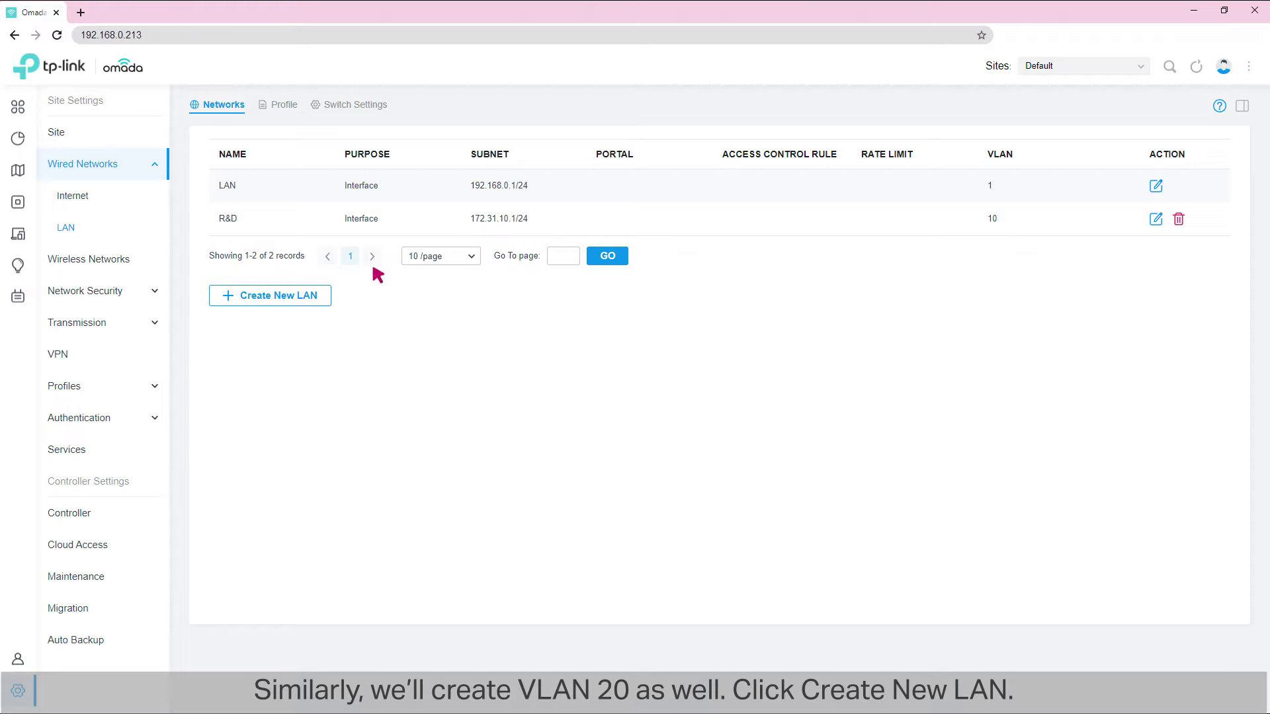
# - Start another new LAN named Marketing with purpose Interface and VLAN ID 20
pyautogui.click(274, 295)
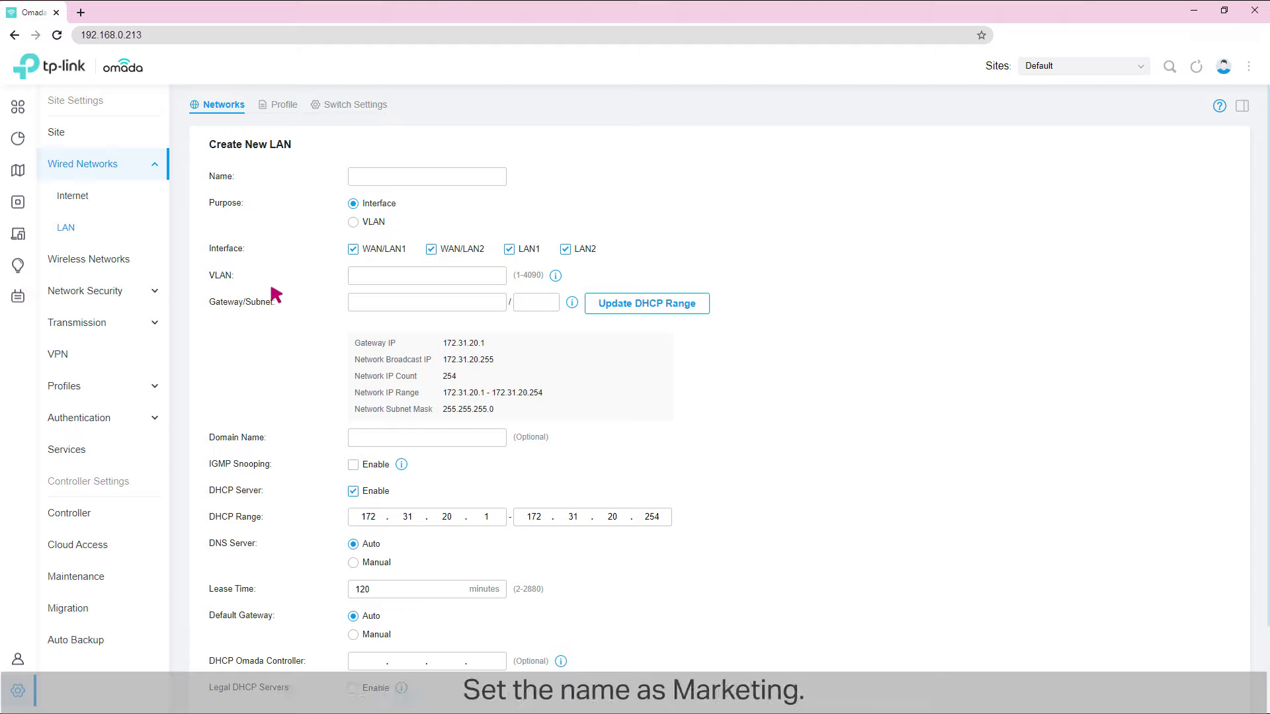
pyautogui.click(388, 176)
pyautogui.write('Marketing')
pyautogui.click(352, 203)
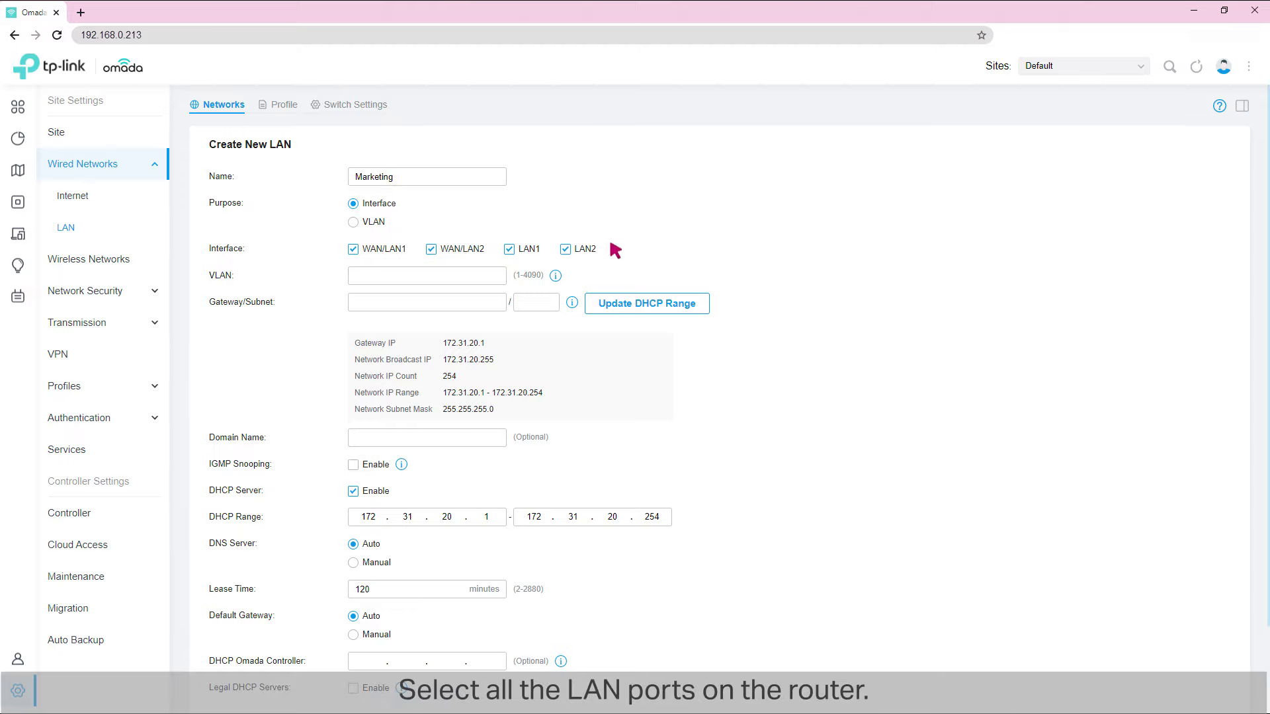
pyautogui.click(376, 278)
pyautogui.write('20')
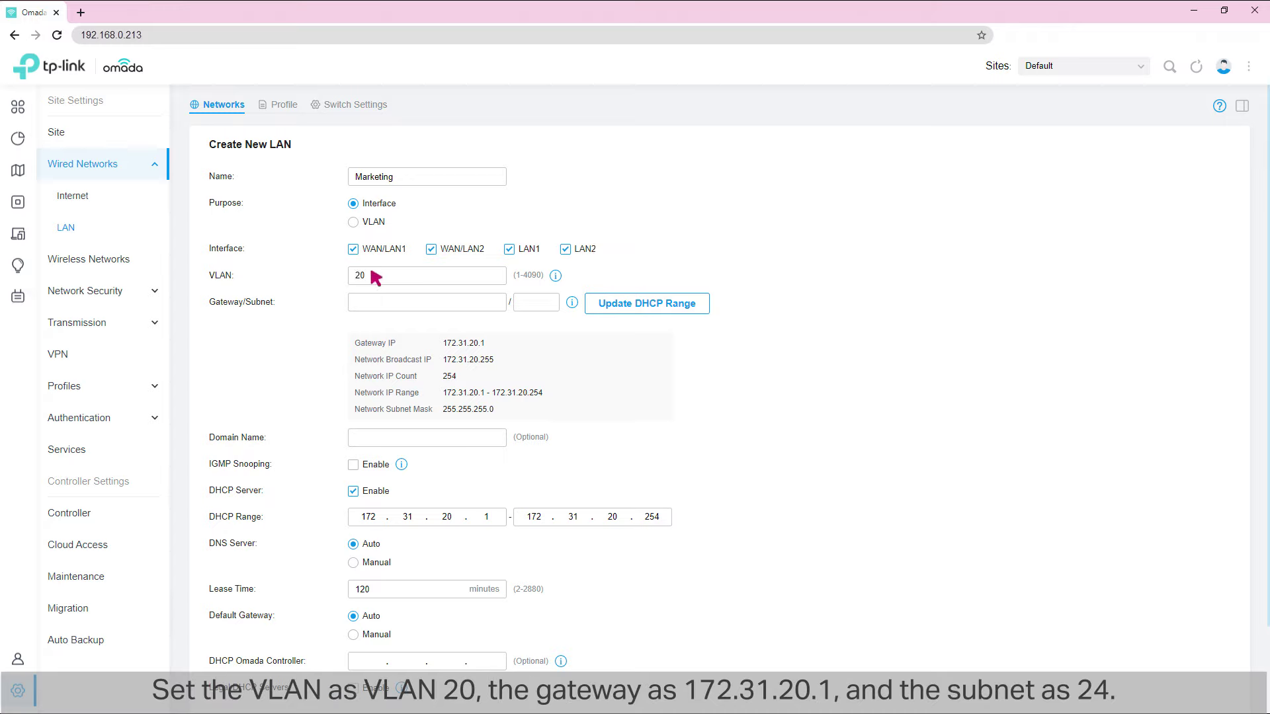
# - Set the Marketing gateway to 172.31.20.1/24, update its DHCP range, and save
pyautogui.click(386, 299)
pyautogui.click(537, 302)
pyautogui.write('24')
pyautogui.click(641, 303)
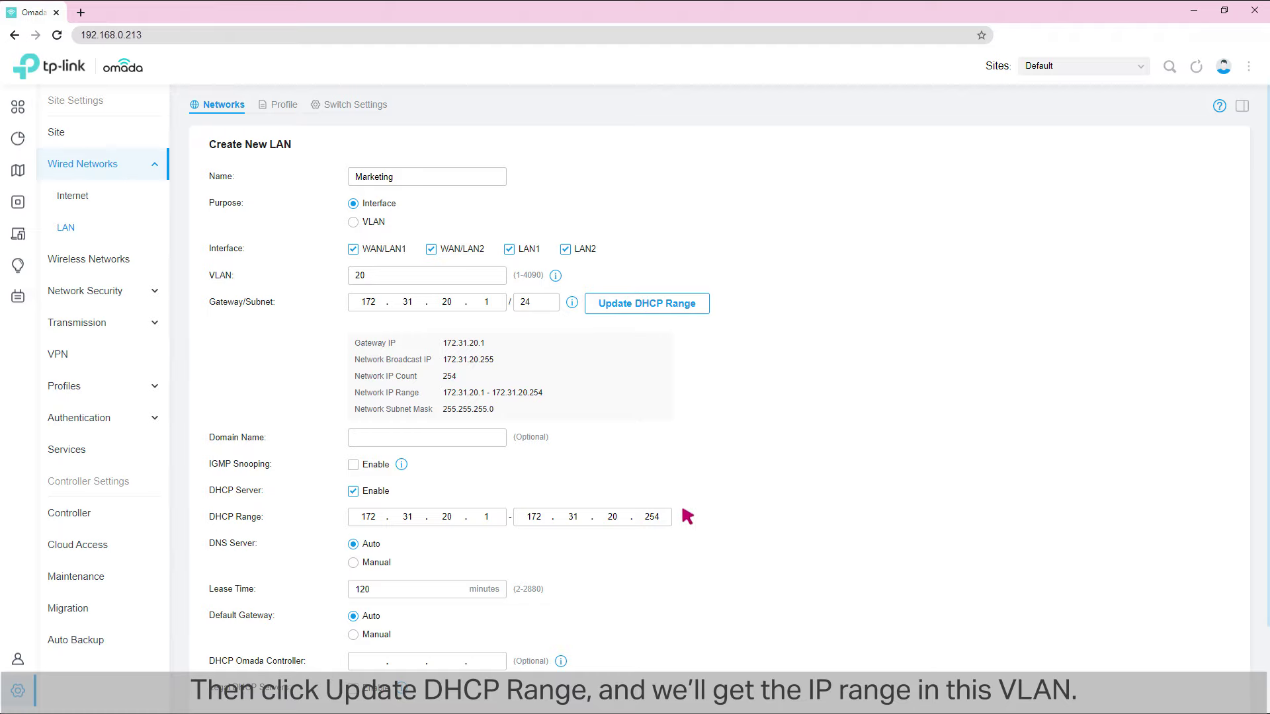
pyautogui.scroll(-2, 687, 516)
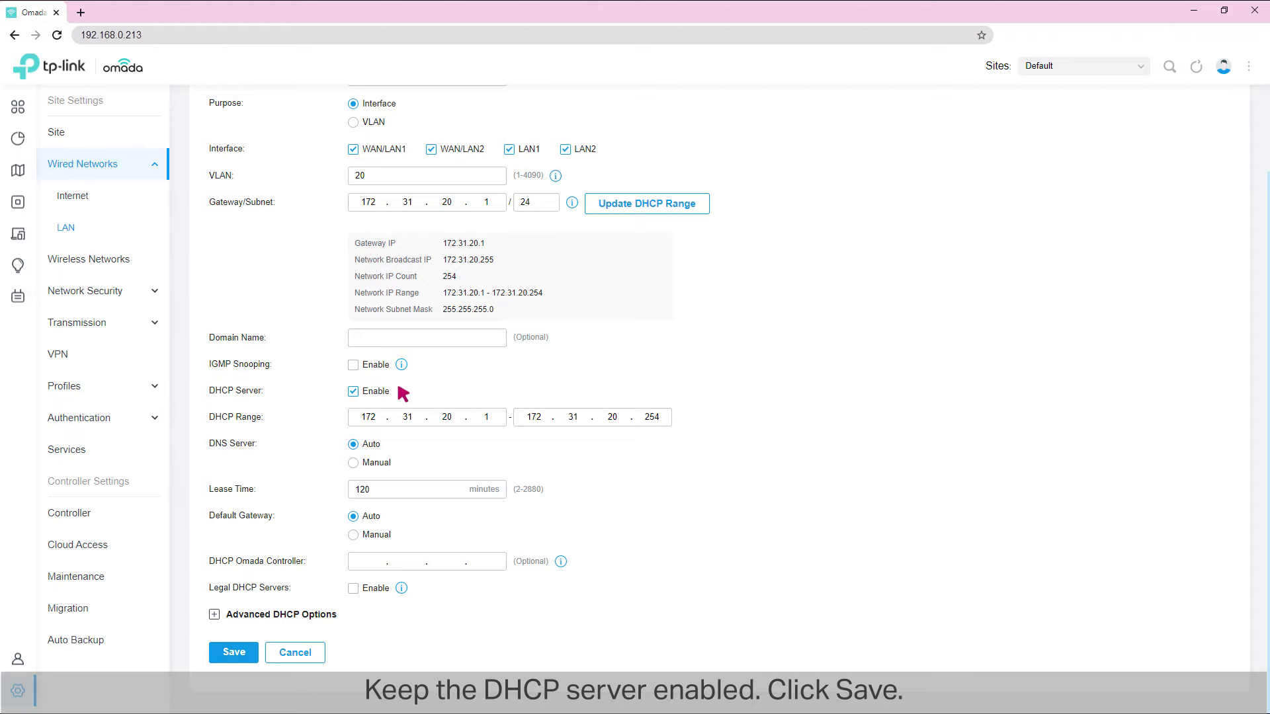
pyautogui.click(233, 653)
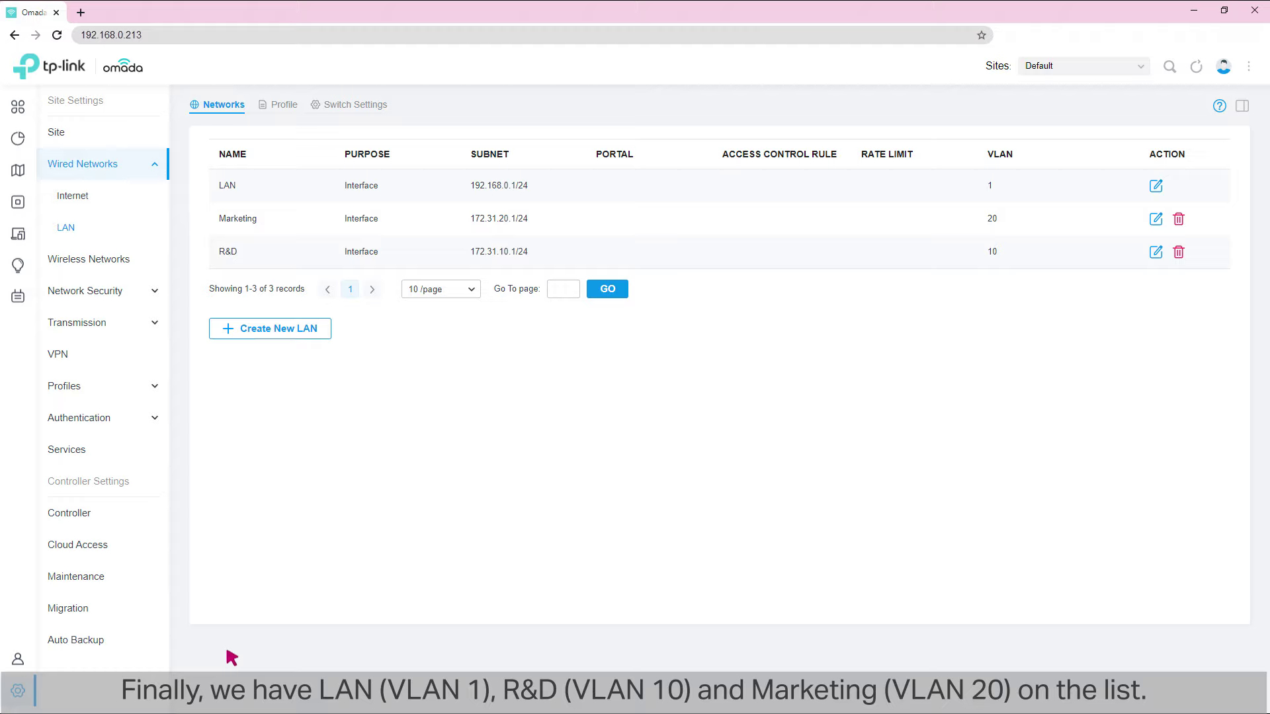